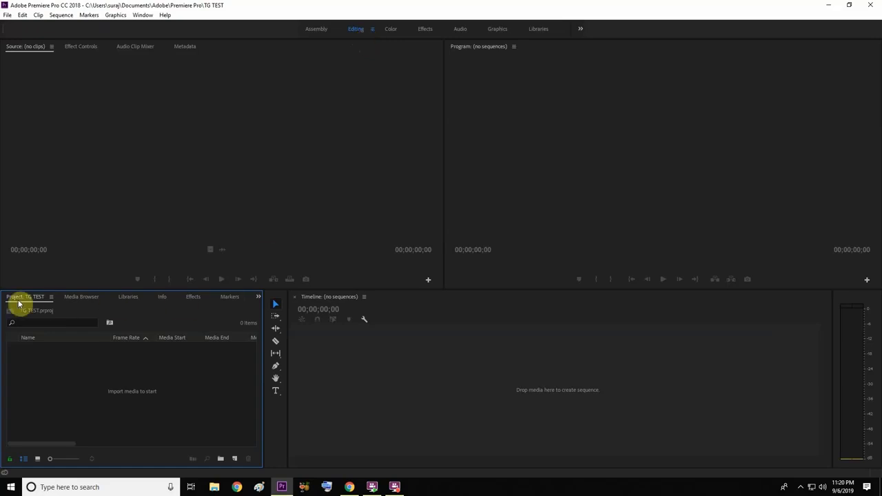
Dock the Project panel in the Source monitor's panel group and place it first, ahead of the Source panel
left_click_drag(37, 303, 47, 114)
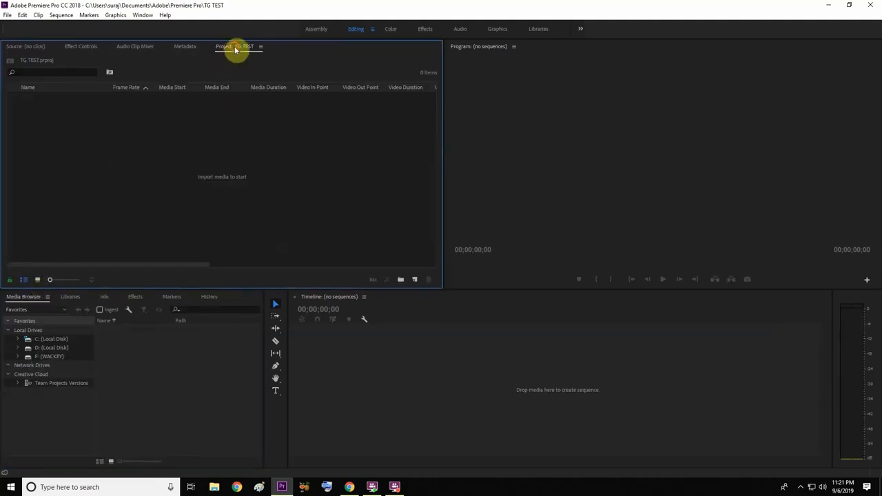
left_click_drag(236, 48, 27, 46)
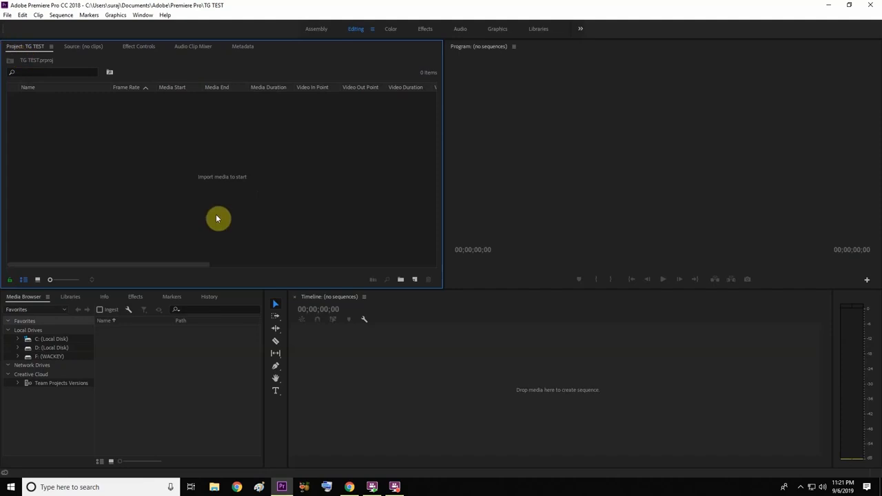
Look through the Source, Effect Controls, Audio Clip Mixer and Metadata panels, and return to the Project panel
left_click(70, 48)
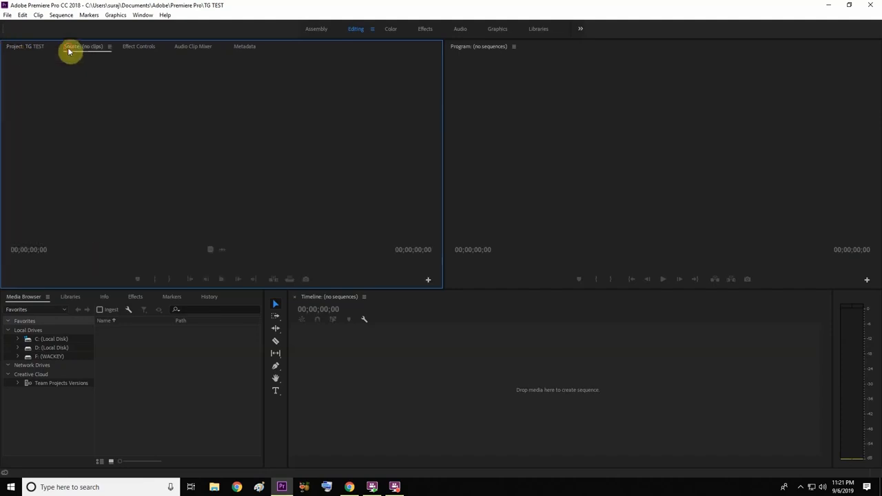
left_click(126, 49)
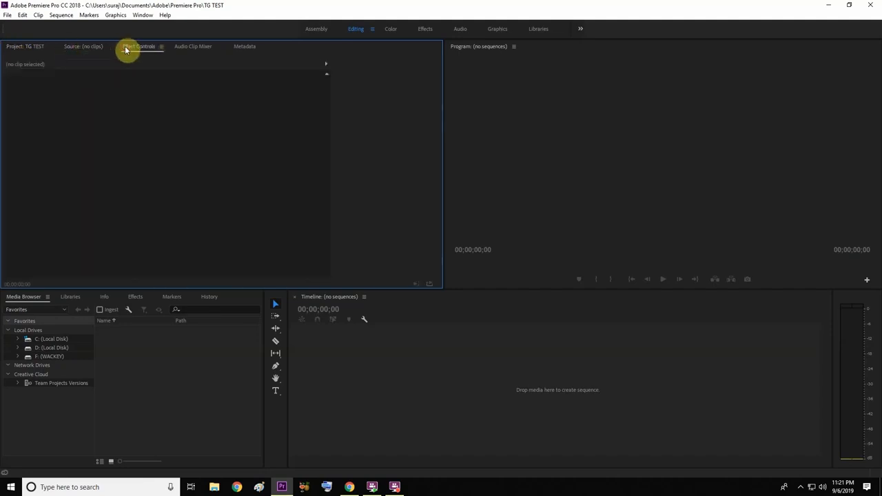
left_click(178, 47)
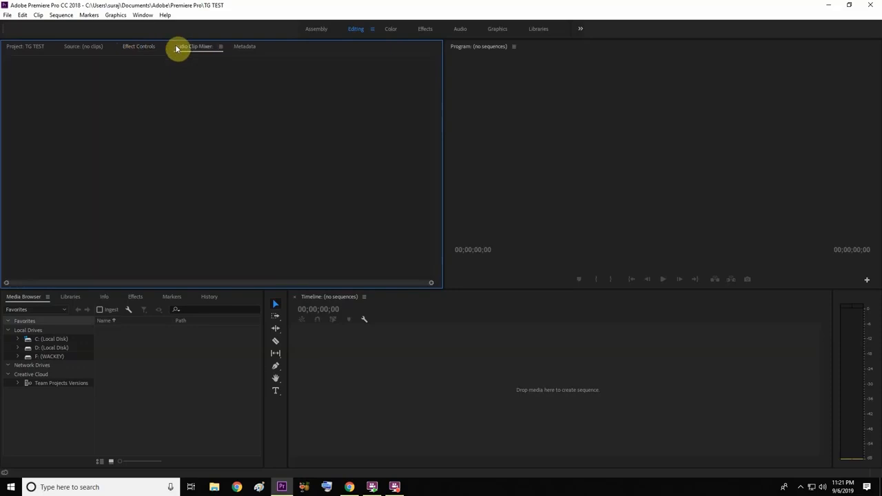
left_click(245, 48)
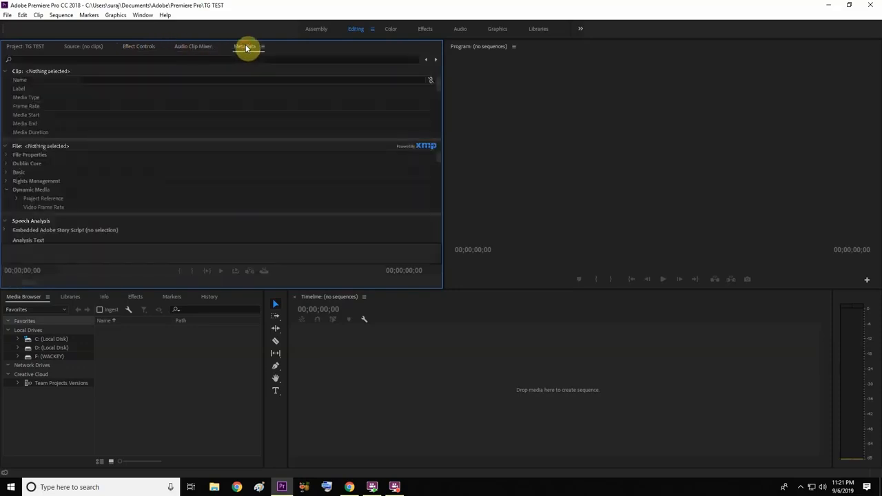
left_click(26, 47)
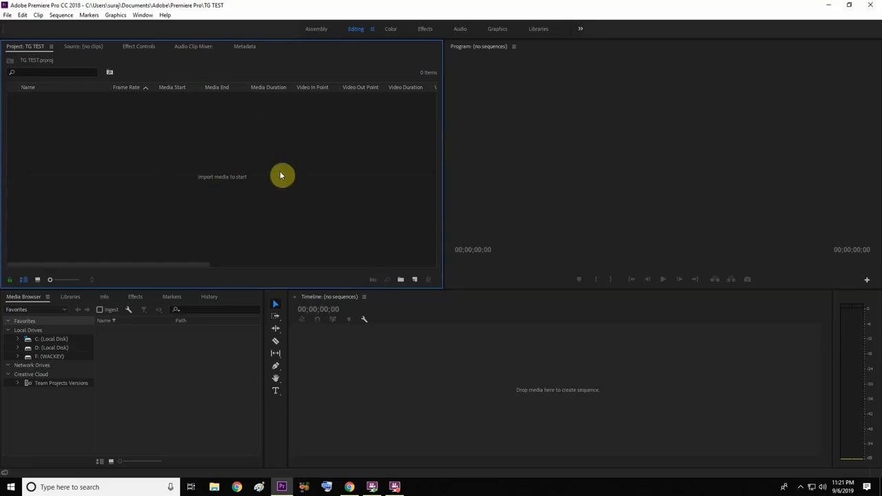
Import the Black-Plain-HD-Desktop-Background-Wallpaper image from Local Disk (D:) into the project and clear the selection
double_click(241, 172)
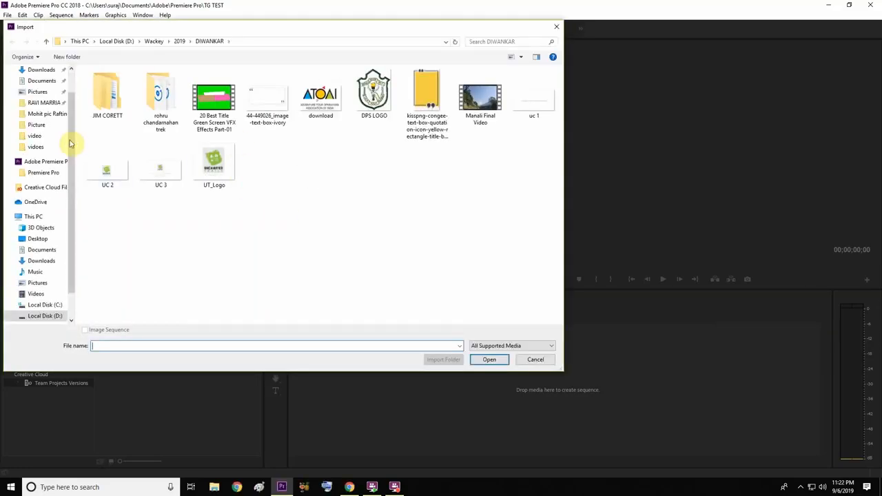
scroll(73, 172, "down", 1)
left_click(36, 184)
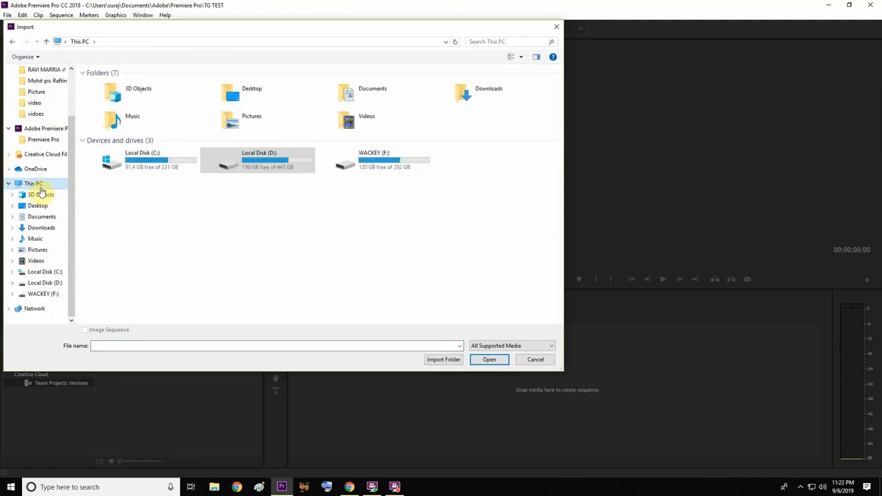
double_click(261, 162)
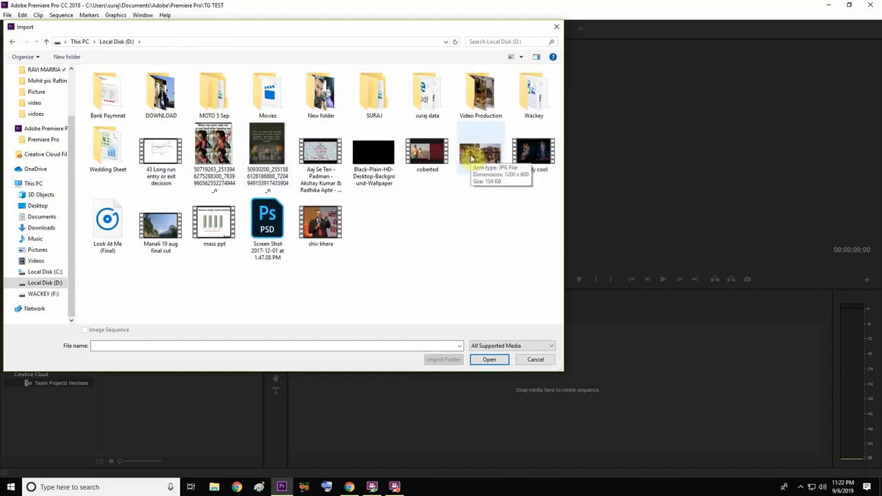
double_click(376, 160)
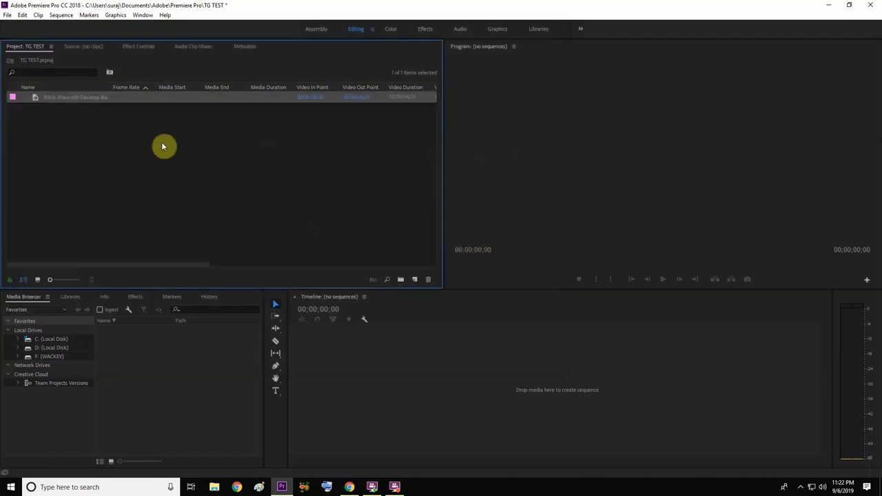
left_click(191, 169)
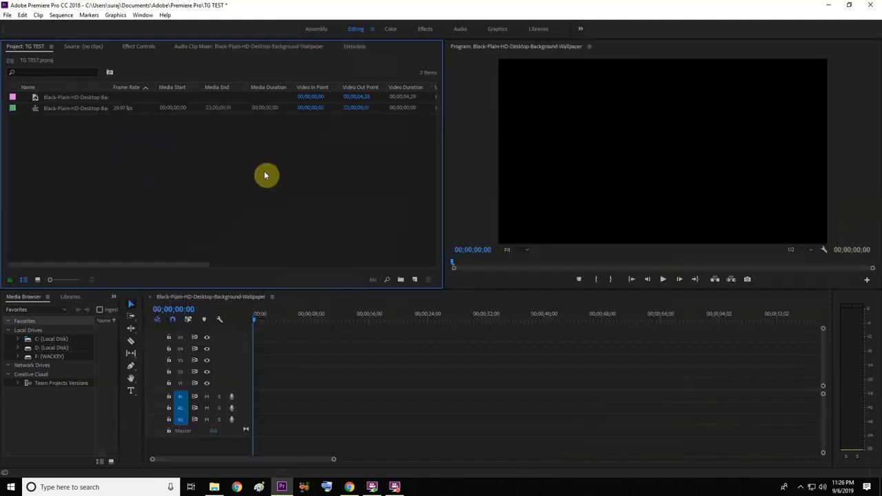
Import the video GH010166.MP4 from the Desktop folder into the project
double_click(217, 168)
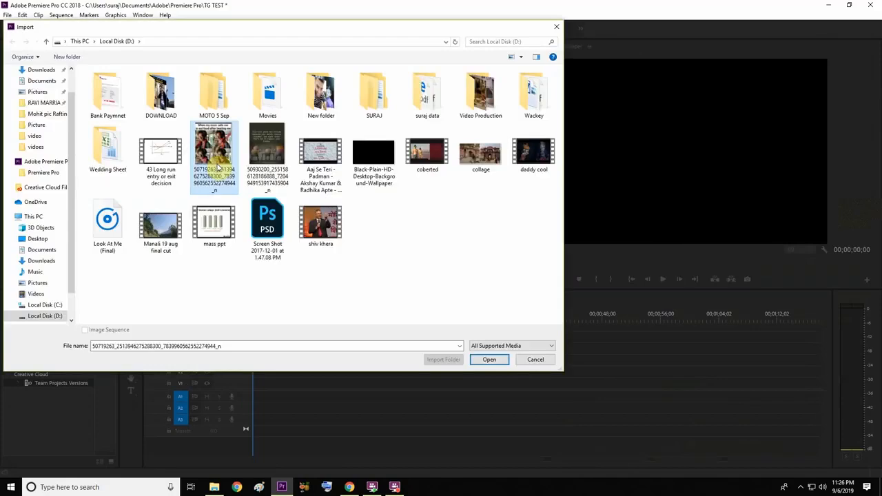
scroll(69, 135, "up", 1)
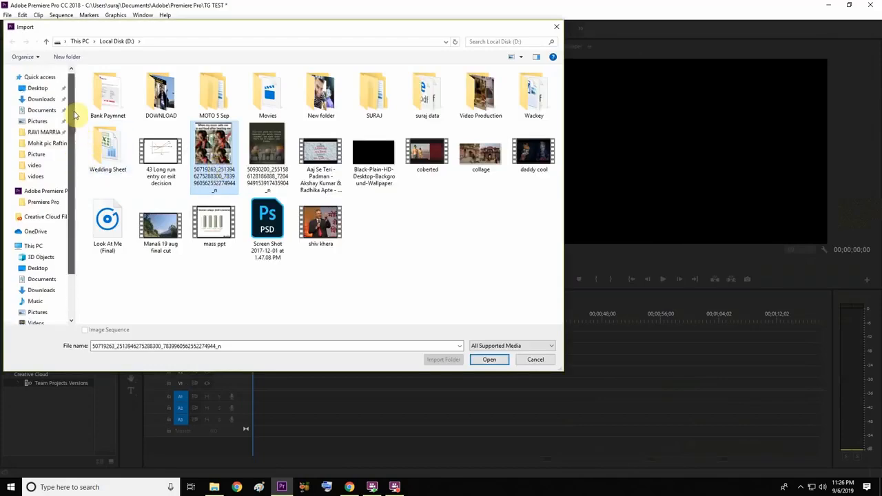
left_click(41, 90)
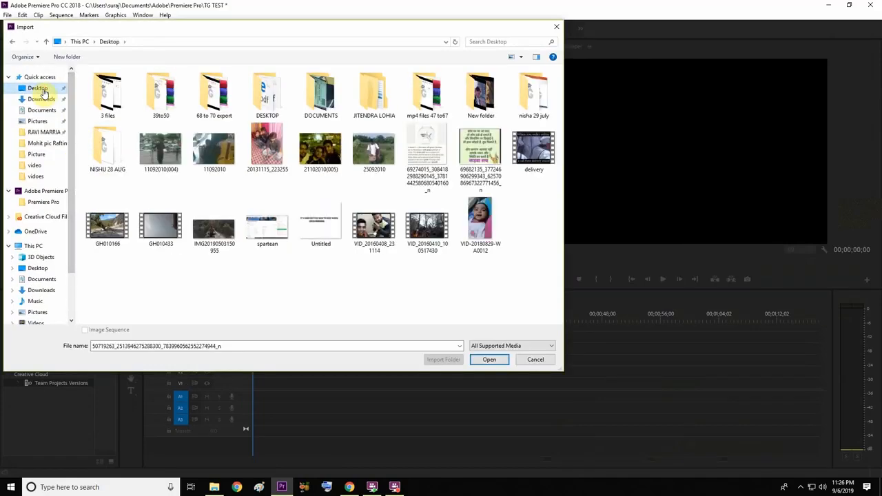
double_click(99, 233)
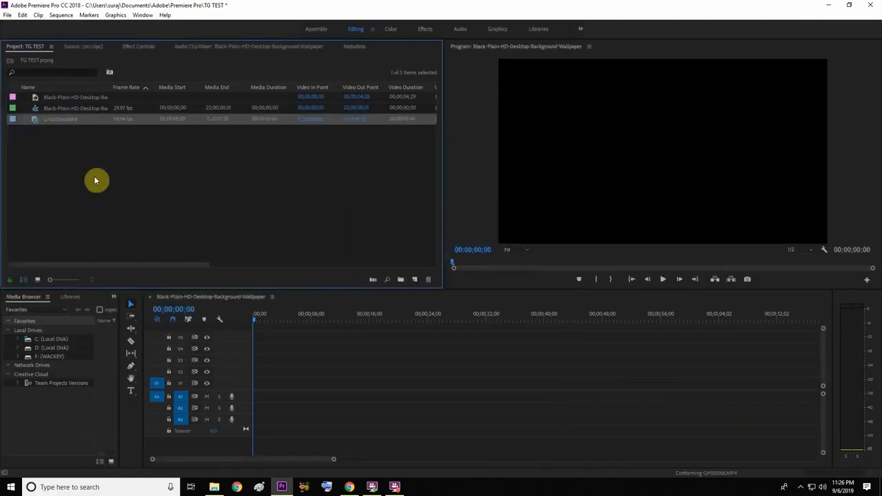
Place GH010166.MP4 at the start of the sequence on tracks V1 and A1, changing the sequence settings to match the clip
left_click_drag(59, 121, 251, 376)
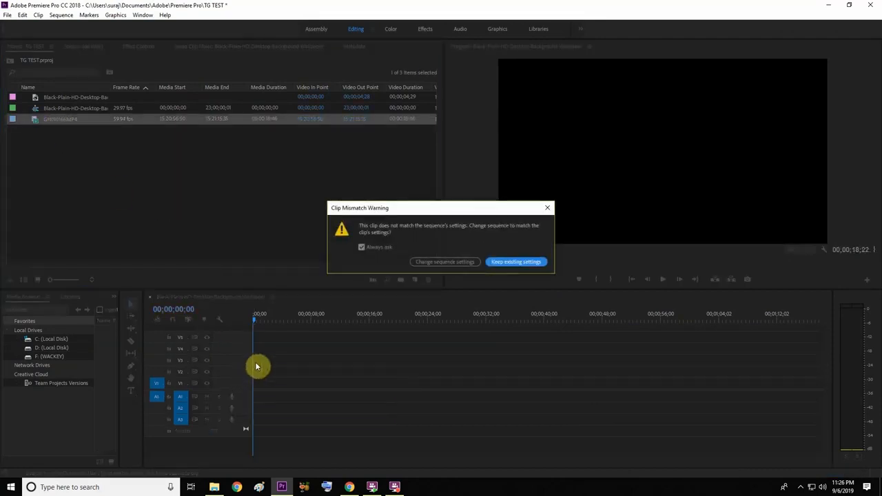
left_click(438, 265)
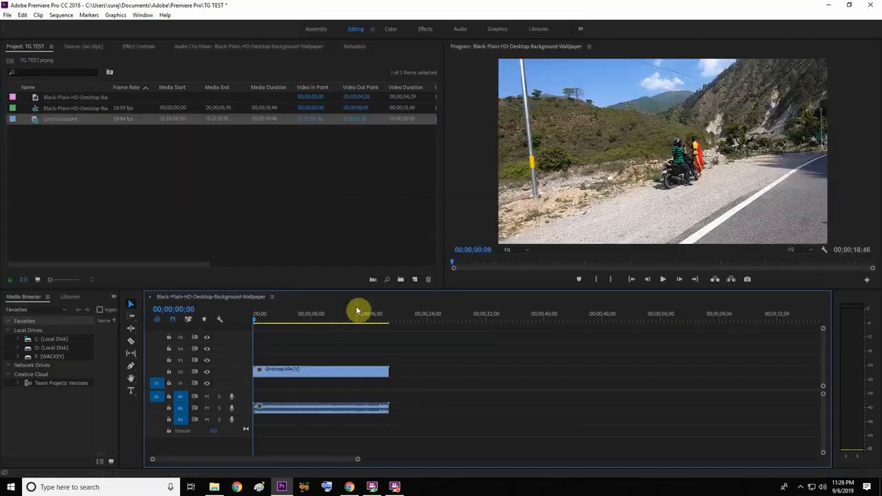
left_click_drag(315, 410, 319, 405)
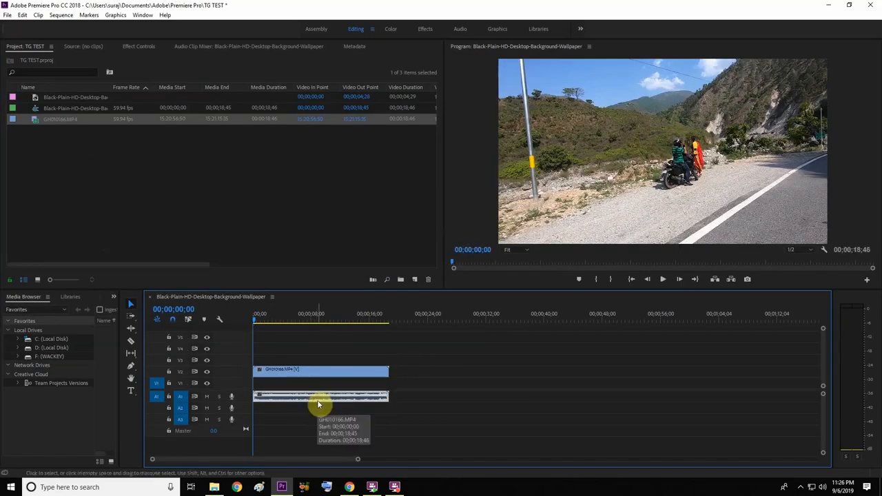
left_click_drag(316, 371, 311, 415)
mouse_move(315, 393)
left_mouse_down()
mouse_move(327, 394)
mouse_move(317, 386)
left_mouse_up()
left_click(325, 362)
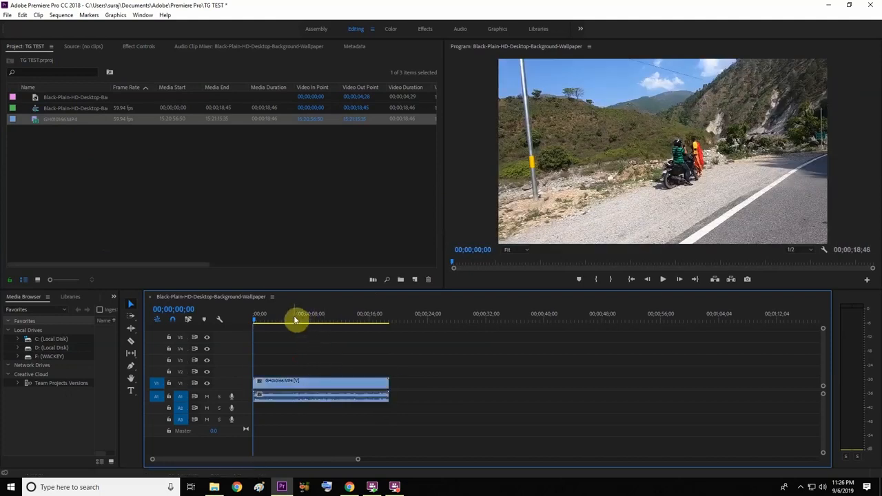
Put the playhead at the start of the sequence and adjust the system volume
mouse_move(257, 322)
left_mouse_down()
mouse_move(400, 321)
mouse_move(242, 330)
left_mouse_up()
left_click(822, 487)
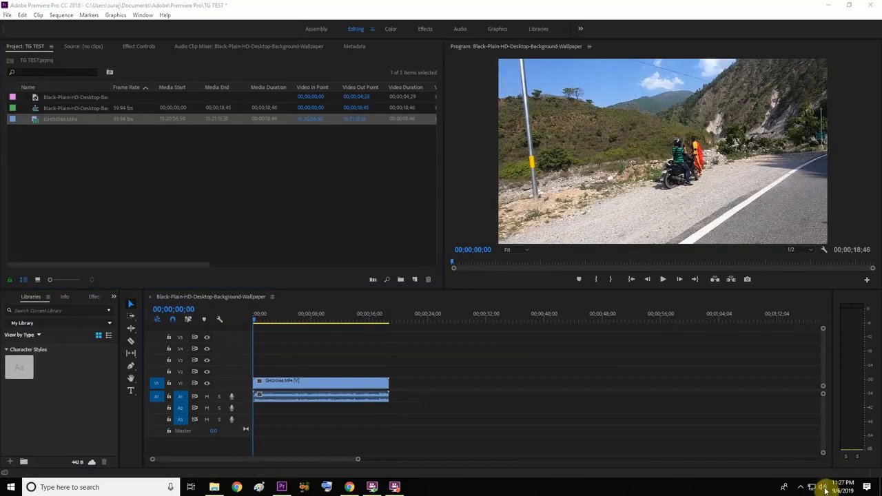
left_click_drag(797, 470, 781, 473)
left_click(679, 398)
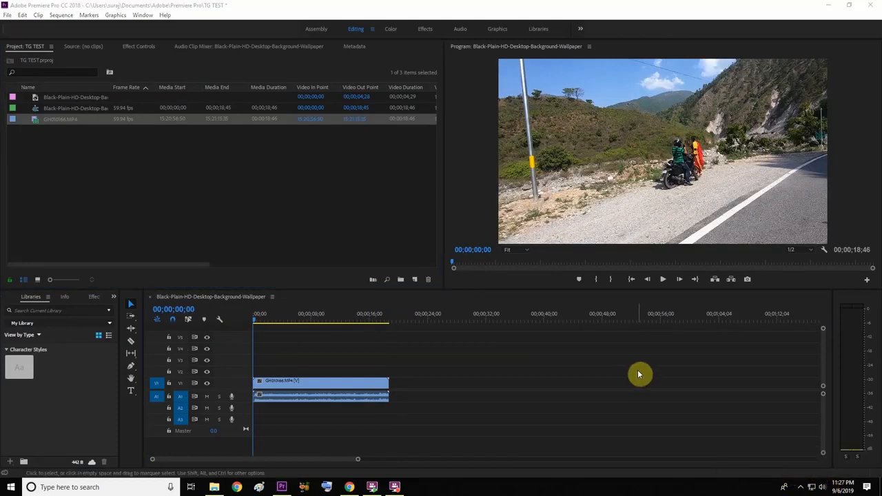
left_click(250, 320)
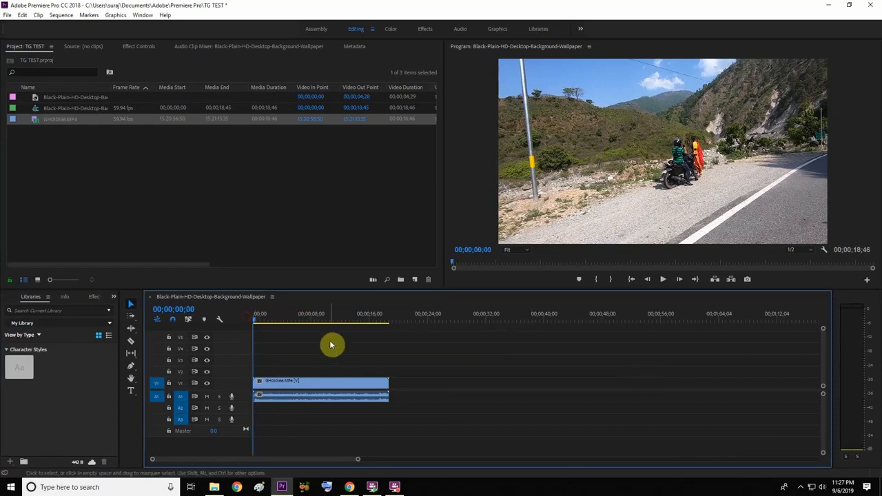
left_click(467, 316)
left_click(268, 221)
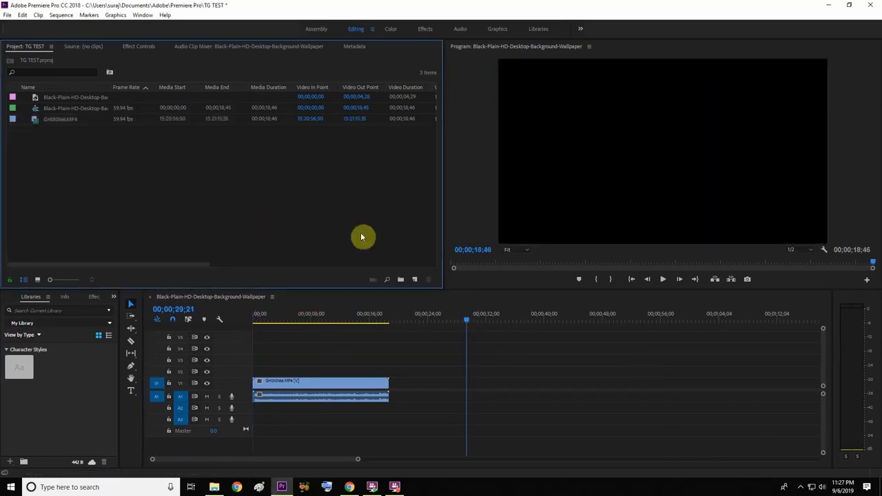
left_click(414, 339)
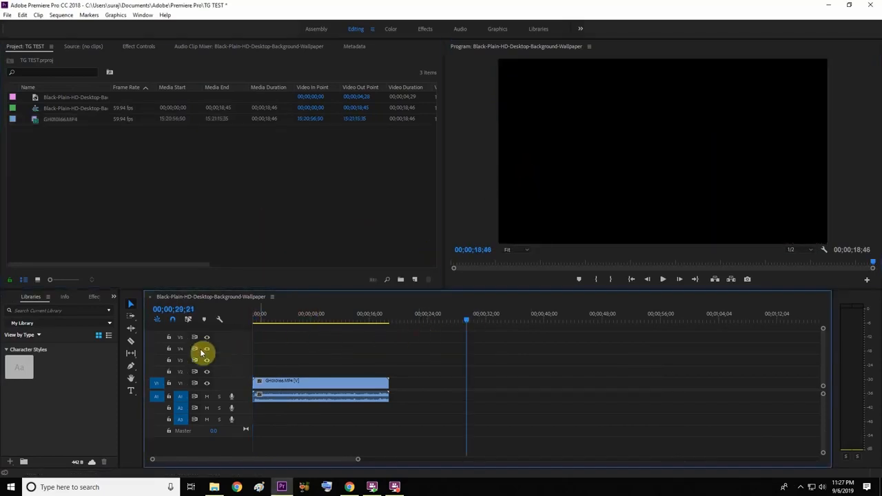
left_click(102, 380)
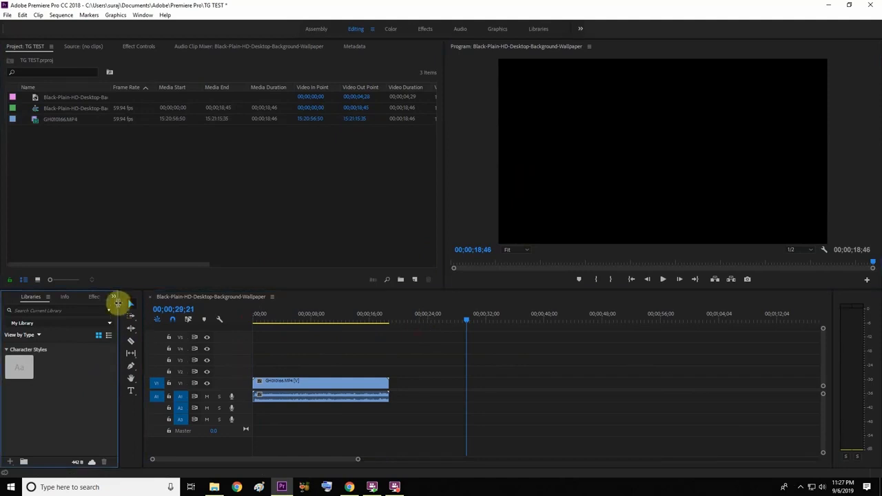
left_click(118, 181)
left_click(508, 172)
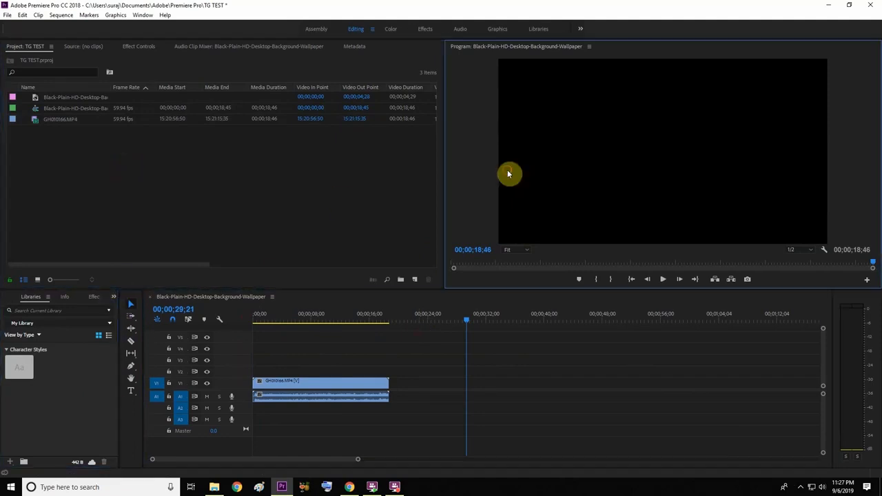
left_click(402, 353)
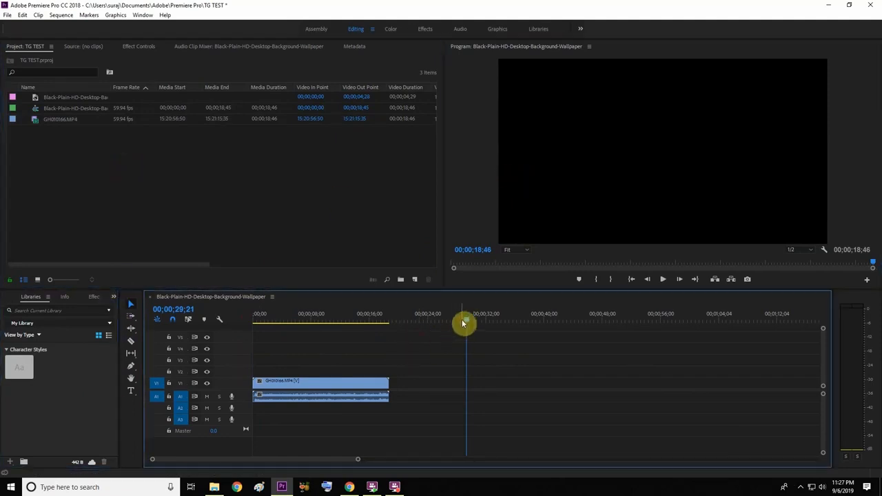
left_click(340, 265)
left_click(341, 334)
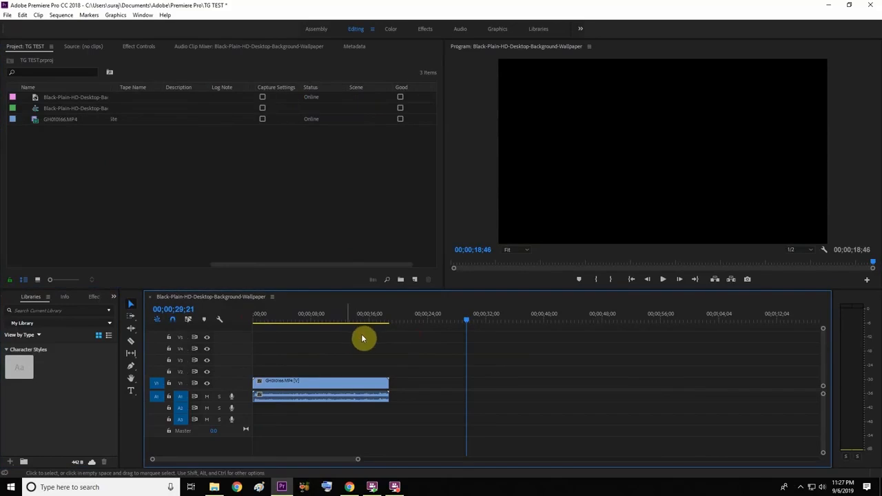
Play the sequence from its start and stop playback at about 00;00;11;43
left_click_drag(472, 319, 244, 339)
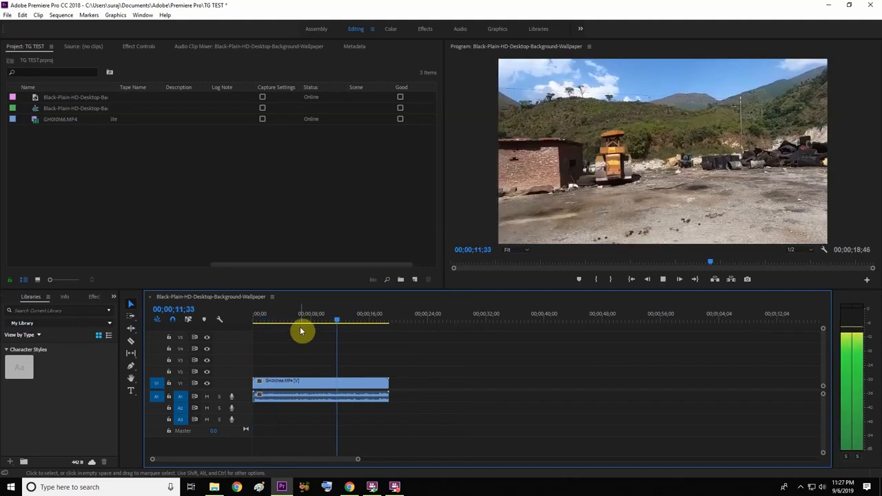
key("space")
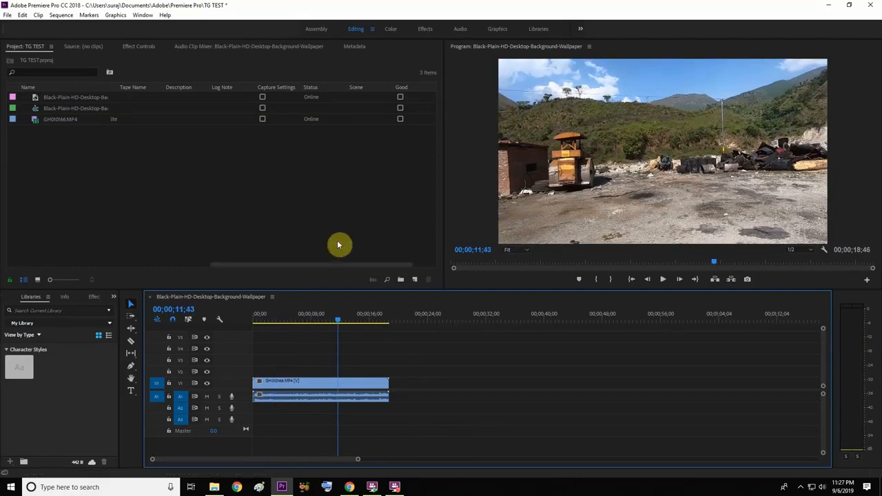
Split the GH010166.MP4 video and audio at 00;00;00;38 with the Razor tool
left_click_drag(338, 320, 263, 321)
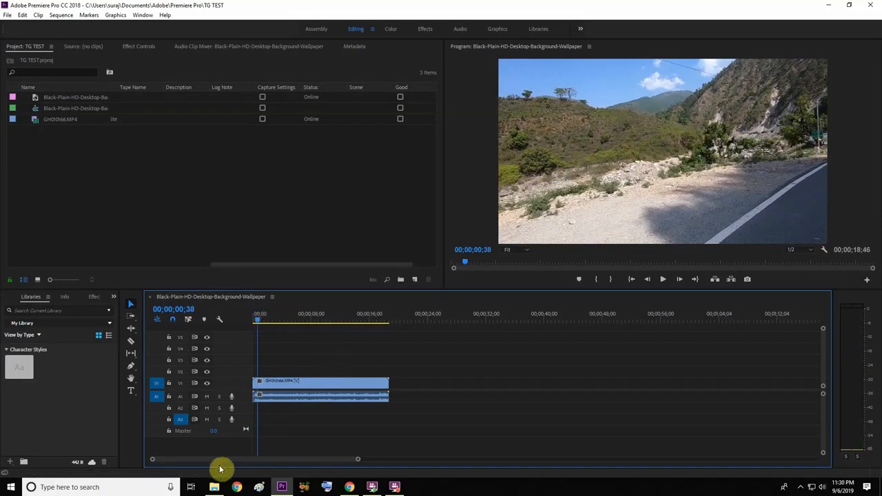
left_click_drag(357, 460, 425, 455)
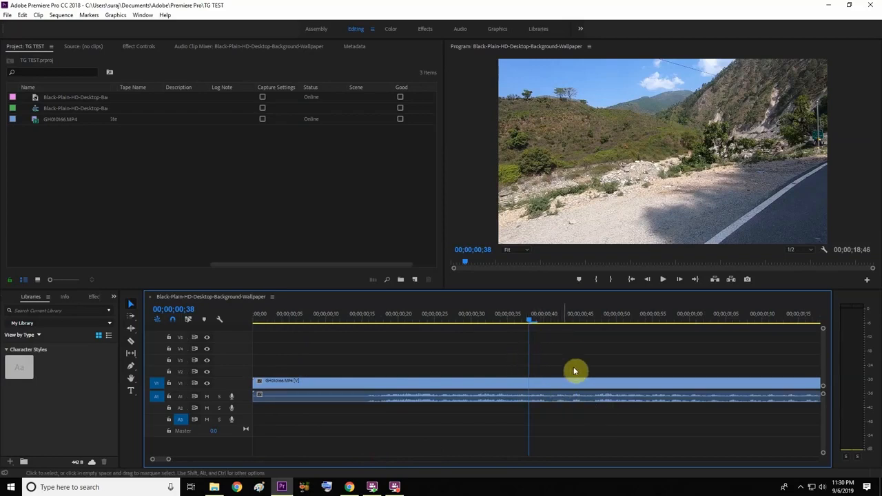
key("c")
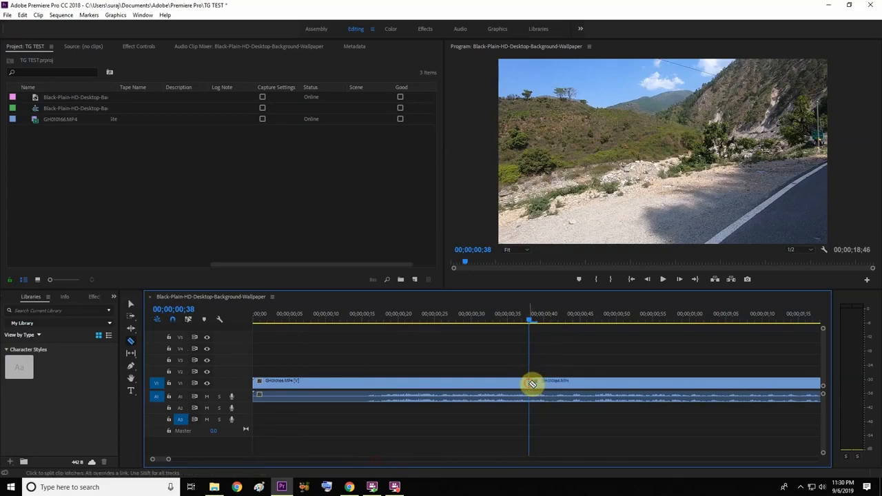
left_click(532, 395)
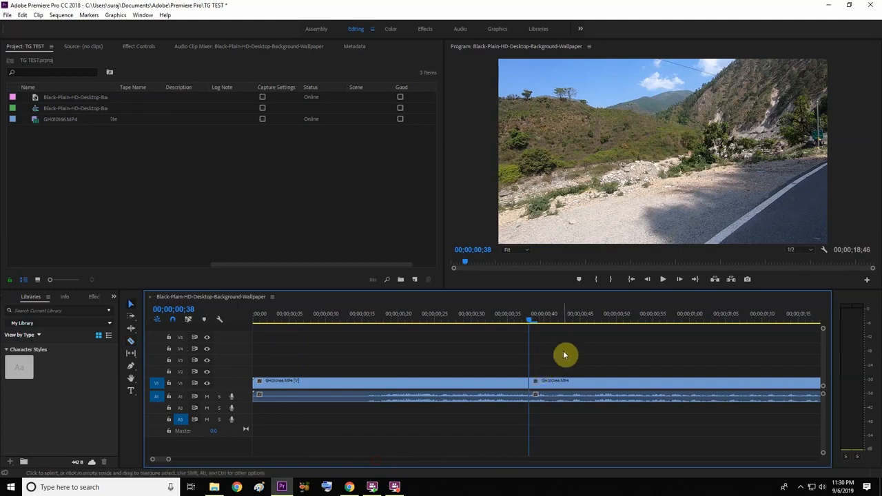
Delete the video and audio of GH010166.MP4 before the 00;00;00;38 cut and close the resulting gap on the timeline
left_click(507, 383)
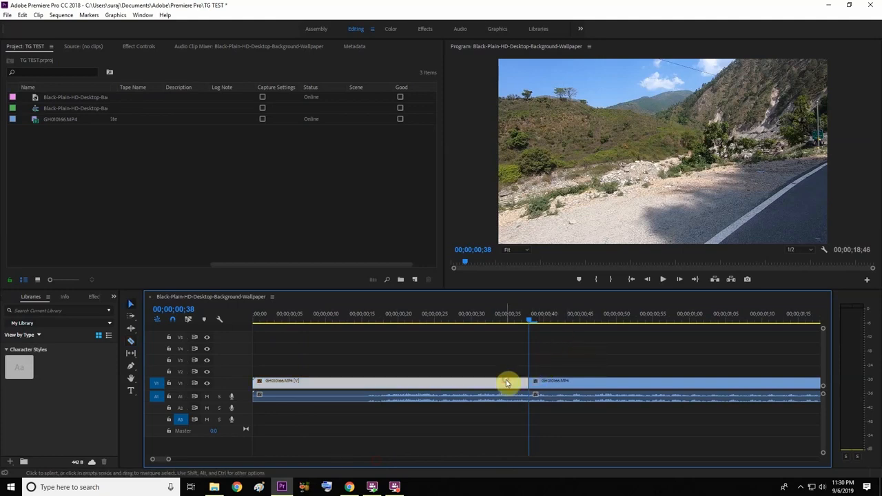
key("Delete")
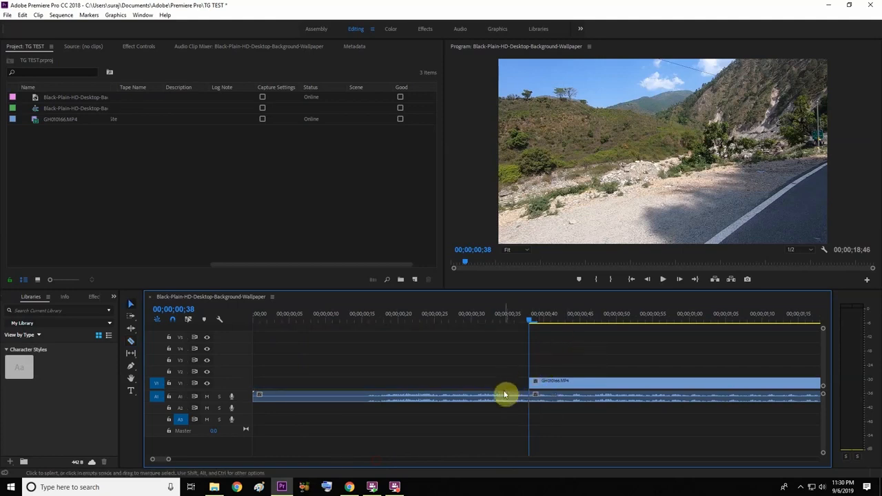
left_click(504, 397)
key("Delete")
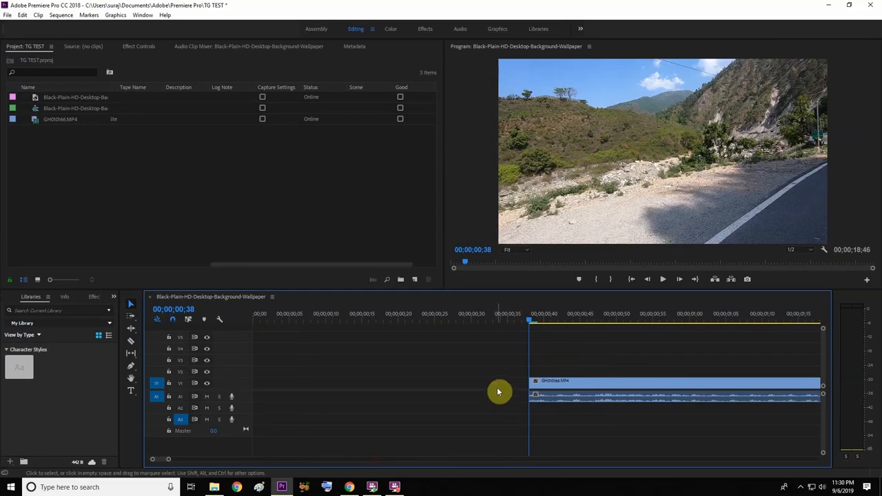
left_click(493, 384)
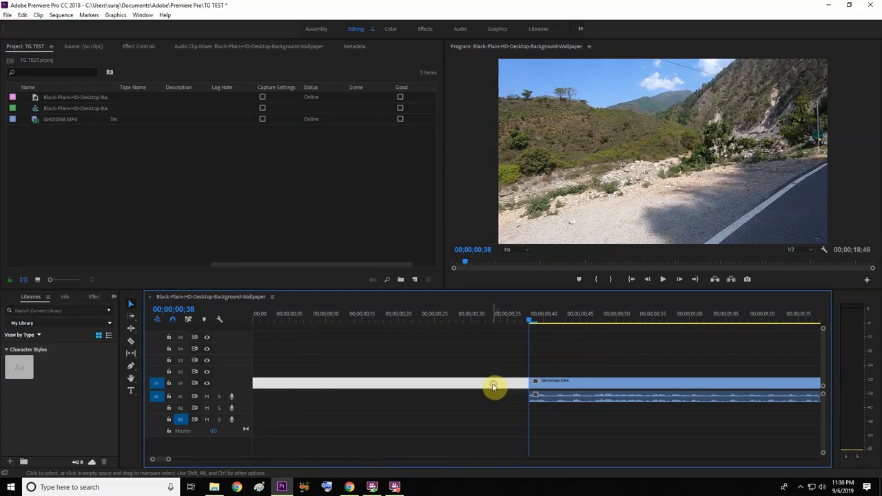
key("Delete")
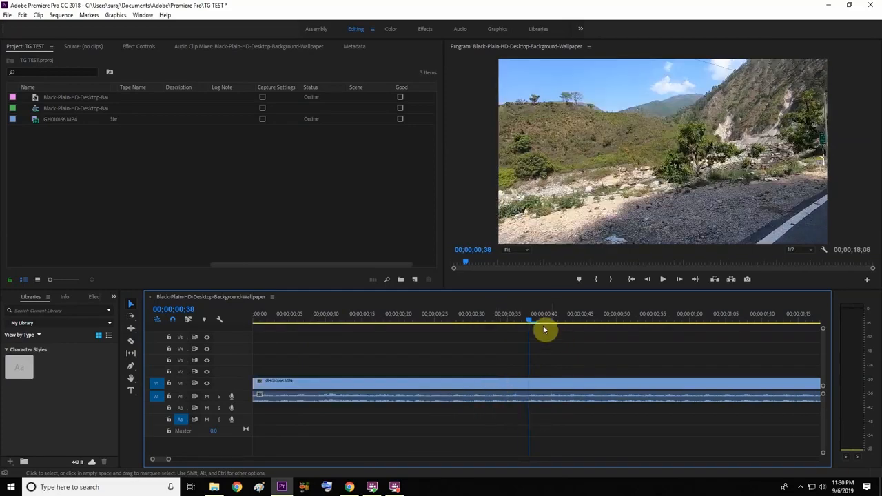
Play the sequence from its start and stop playback at about 00;00;02;37
left_click_drag(532, 320, 172, 335)
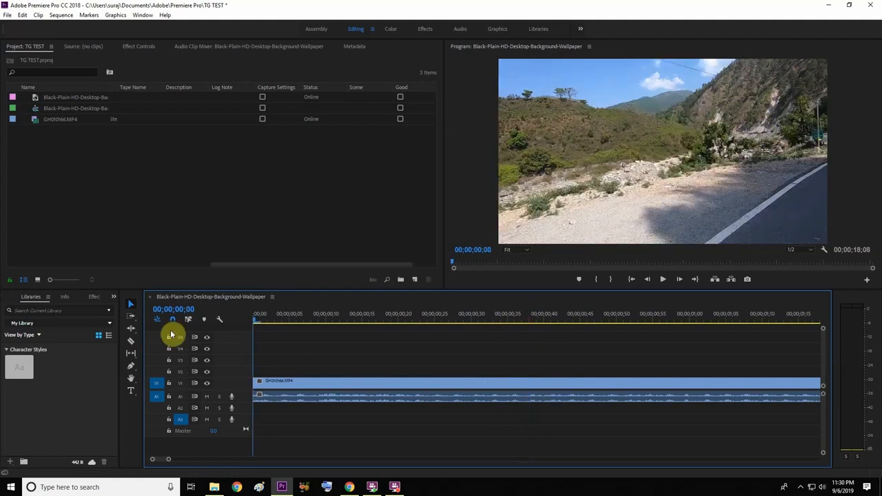
key("space")
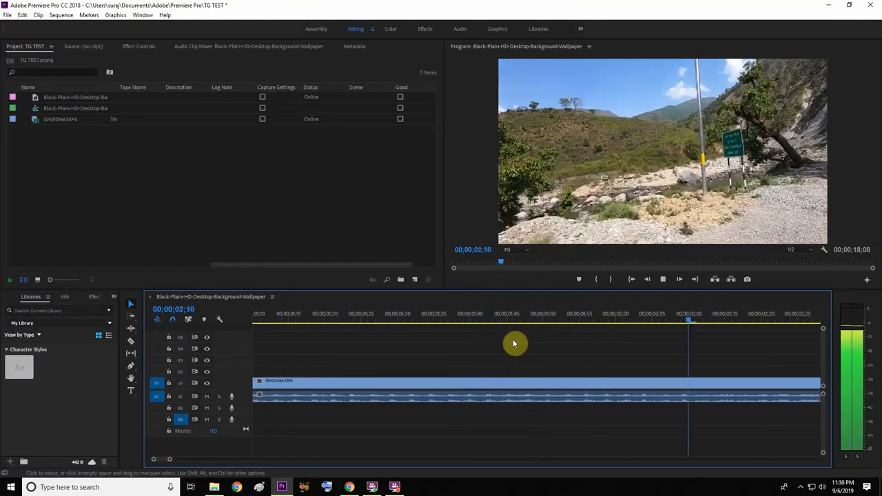
key("space")
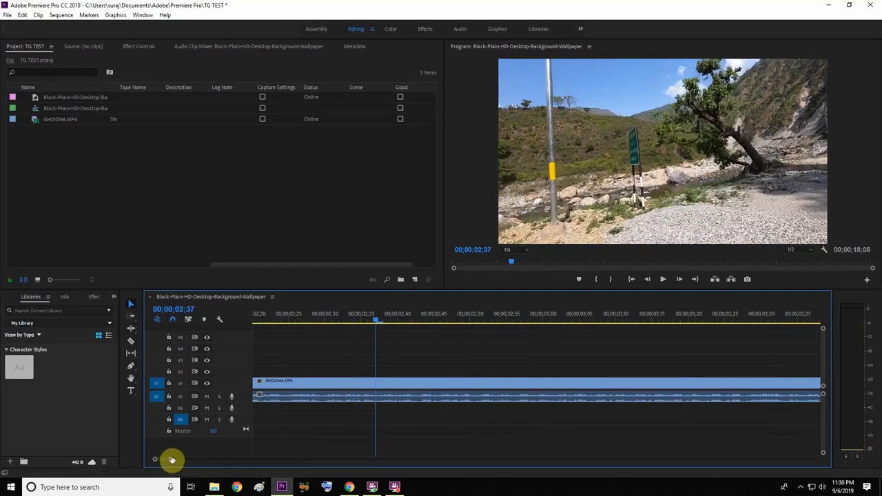
Play the sequence from its start to 00;00;04;24 and split the GH010166.MP4 clip there with the Razor tool
left_click_drag(171, 459, 275, 459)
key("Home")
key("space")
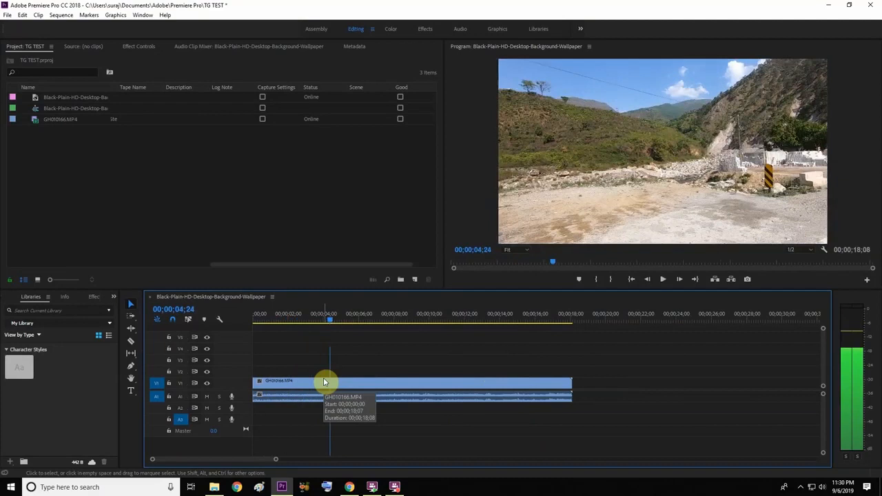
key("space")
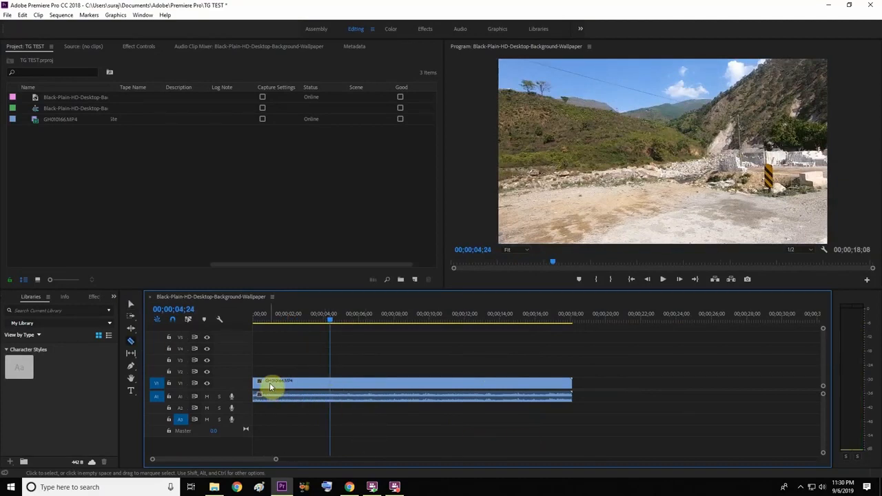
left_click(333, 399)
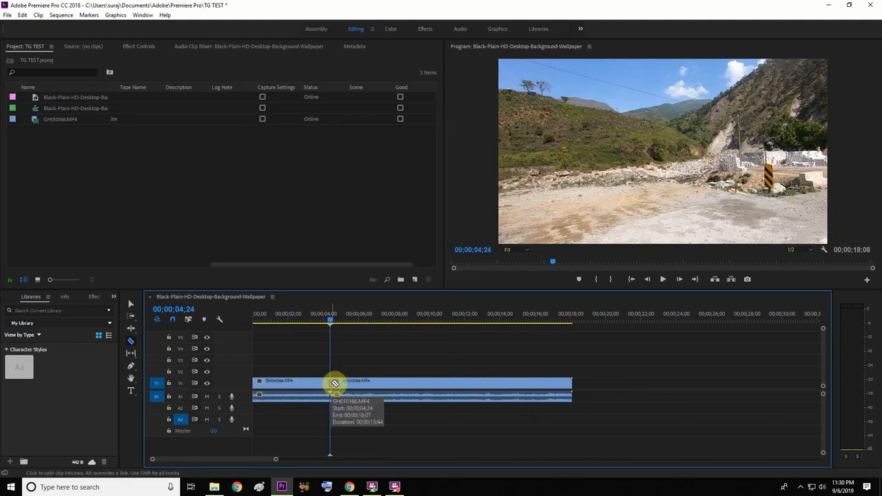
Delete the part of GH010166.MP4 after the 00;00;04;24 cut, including its audio
key("v")
left_click(359, 380)
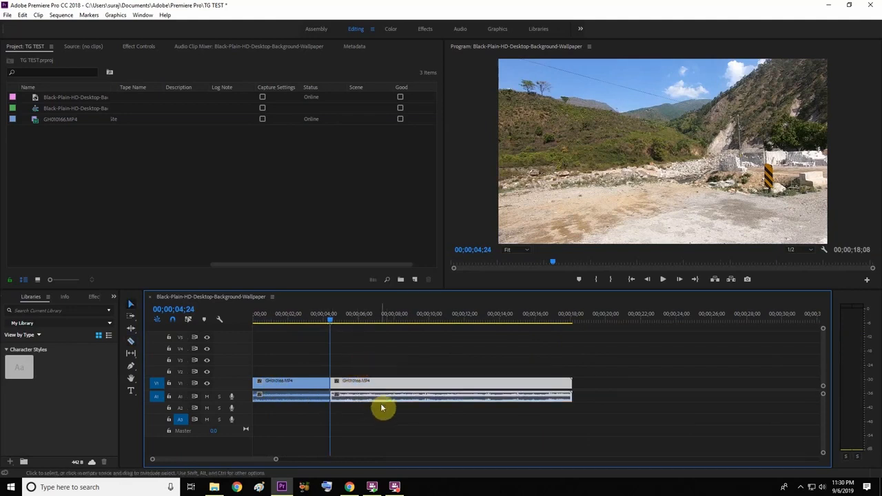
key("Delete")
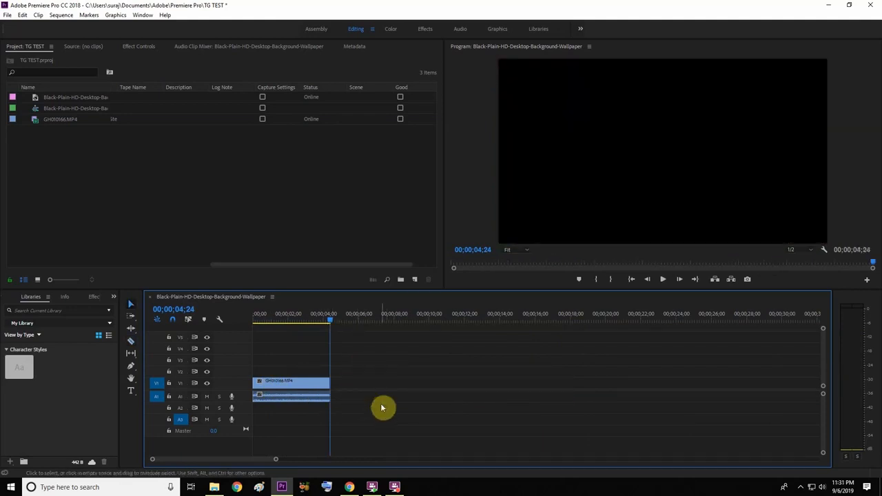
Play the shortened sequence from its start, stop at about 00;00;01;51, and save the project
key("Home")
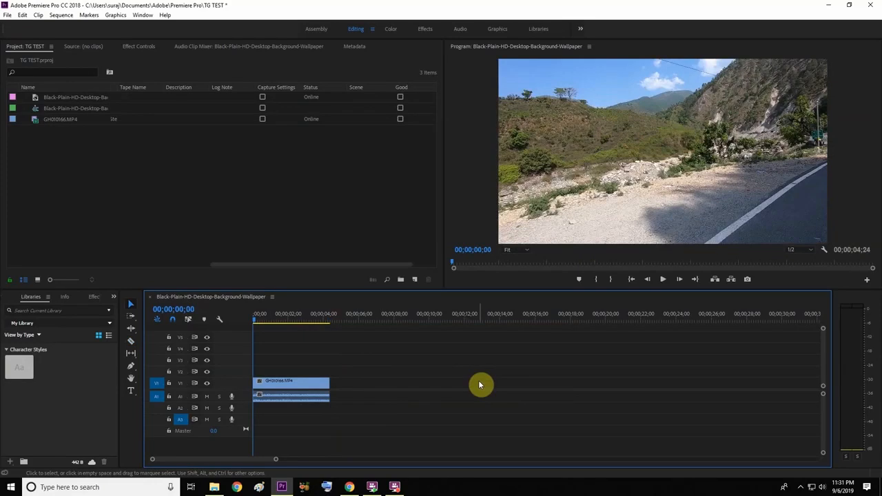
key("space")
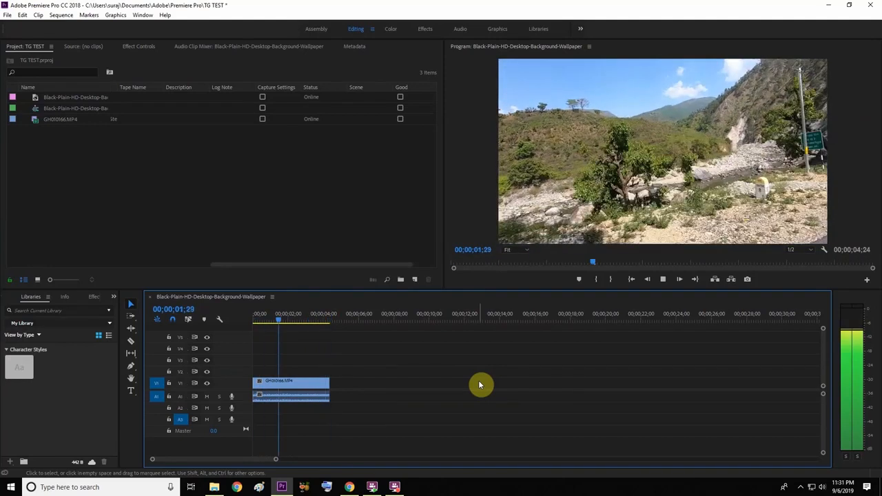
key("space")
key("ctrl+s")
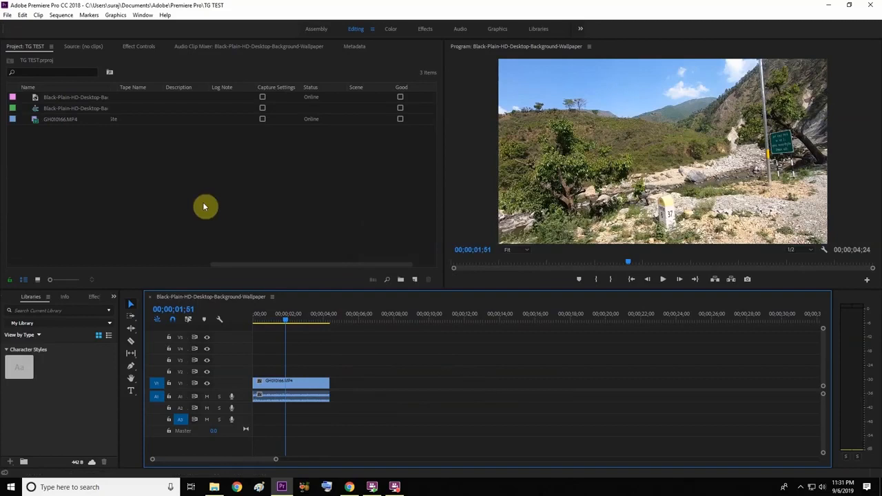
left_click(183, 180)
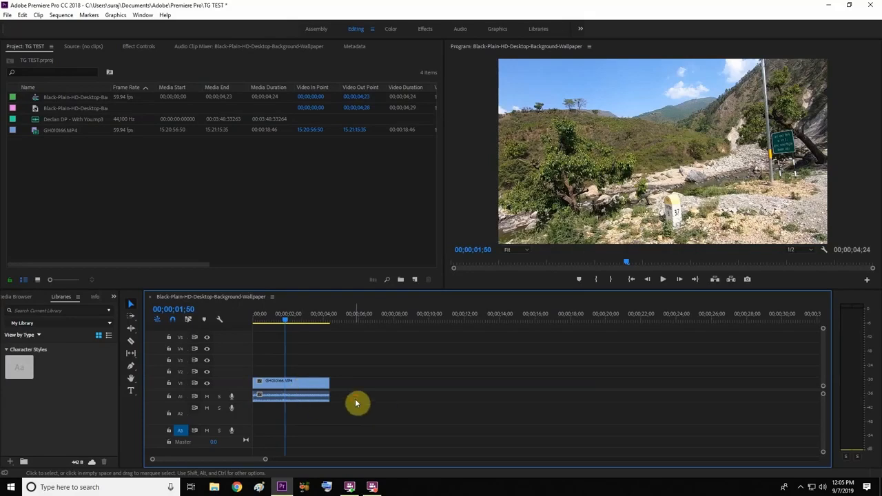
Mute audio track A1, which holds the video clip's original sound
left_click(206, 397)
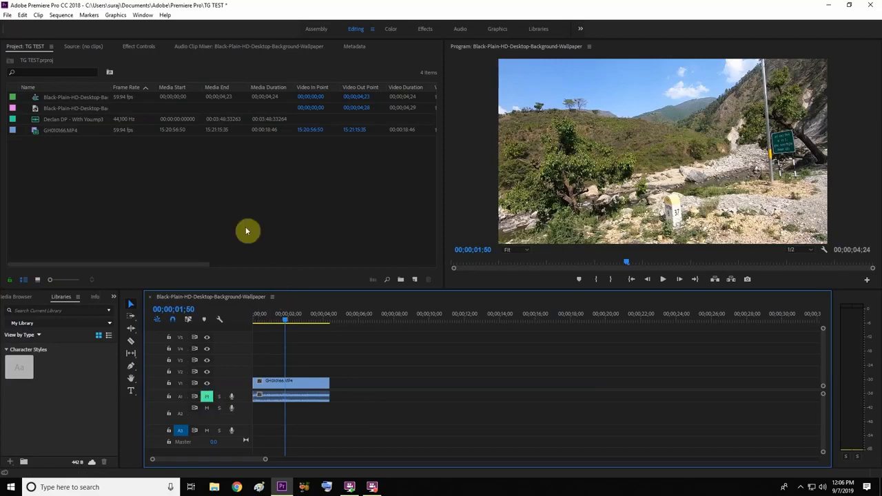
left_click(159, 184)
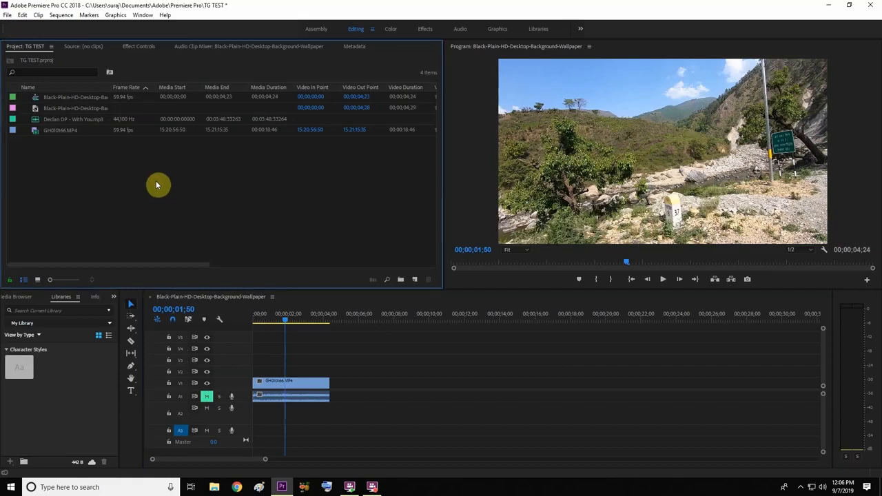
double_click(90, 186)
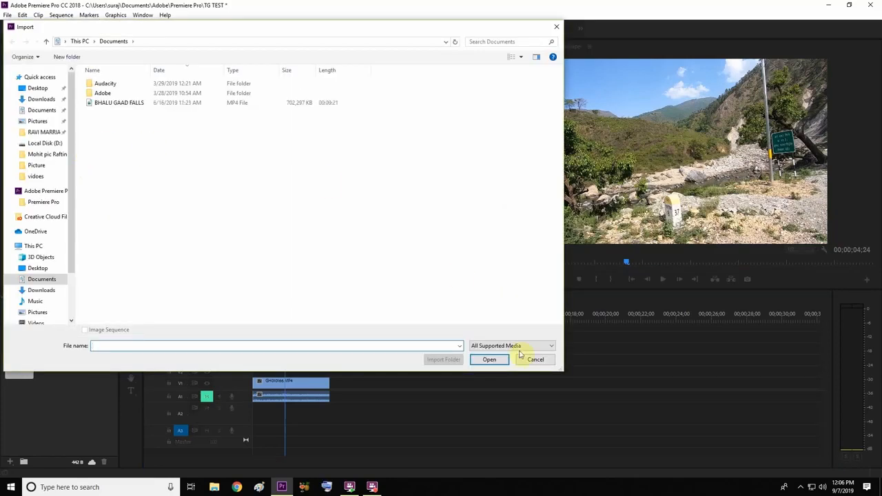
left_click(531, 359)
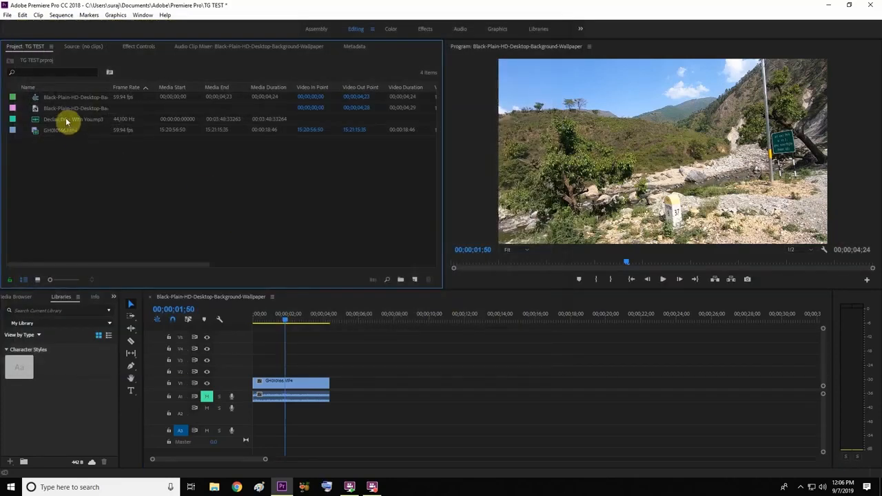
Place Declan DP - With You.mp3 at the start of audio track A2 and slightly reduce the track's height
left_click_drag(67, 121, 251, 416)
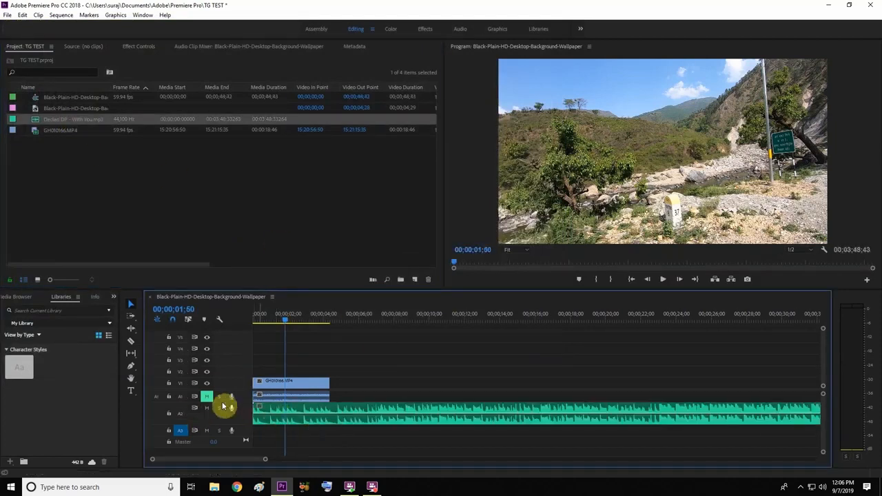
mouse_move(337, 410)
left_mouse_down()
mouse_move(419, 419)
mouse_move(437, 407)
mouse_move(432, 399)
mouse_move(427, 415)
mouse_move(360, 419)
mouse_move(324, 411)
left_mouse_up()
left_click_drag(236, 421, 236, 417)
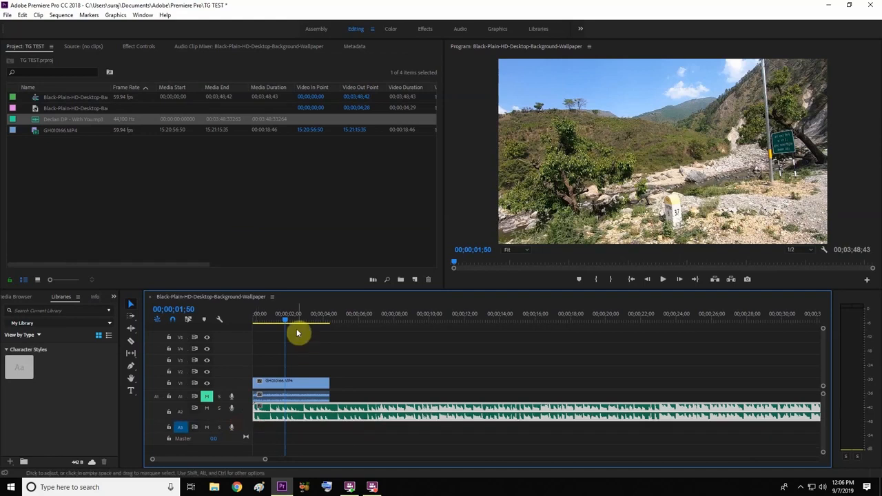
Play the sequence with the music from its start and stop playback at about 00;00;05;49
left_click_drag(285, 318, 244, 319)
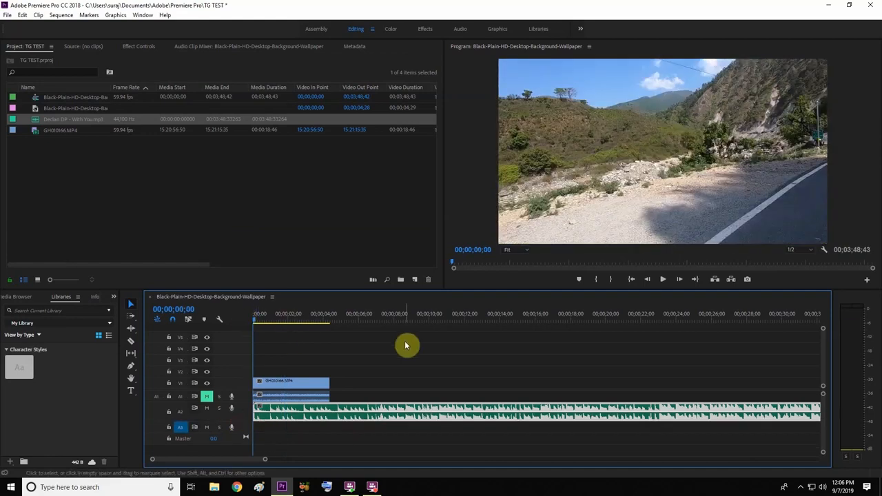
key("space")
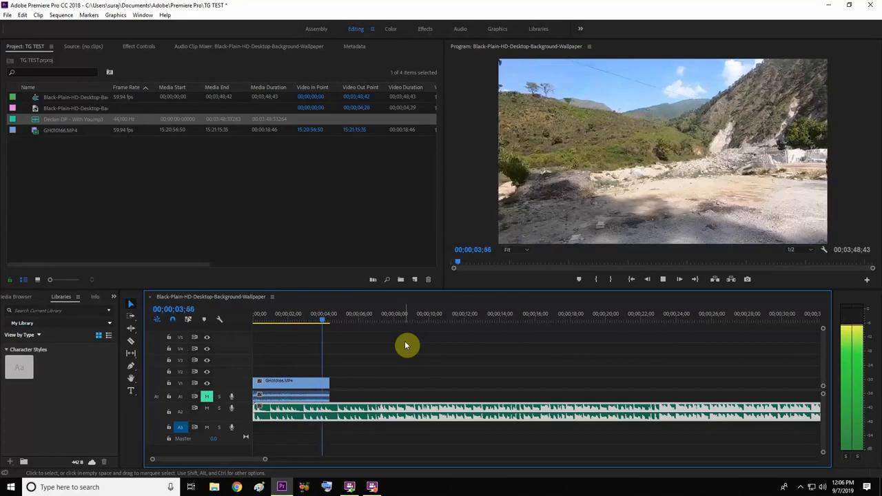
key("space")
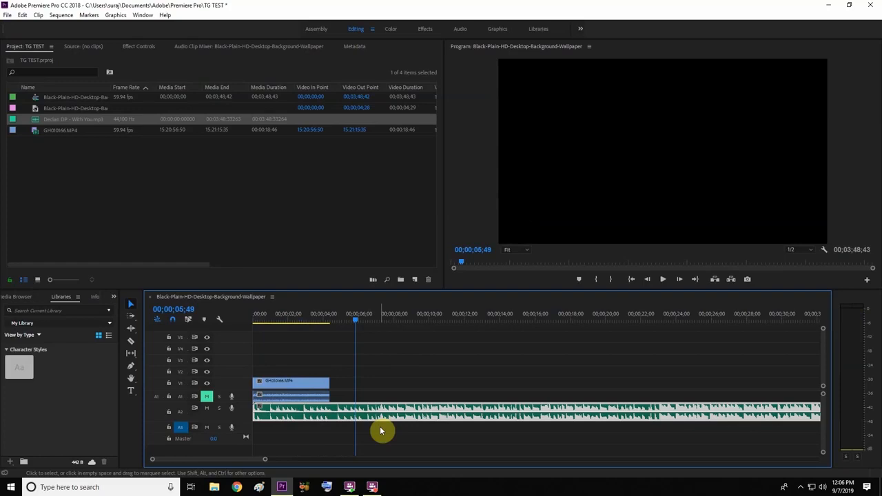
Split the music clip on A2 at the end of the video, 00;00;04;24, and delete the part after the cut
left_click(386, 372)
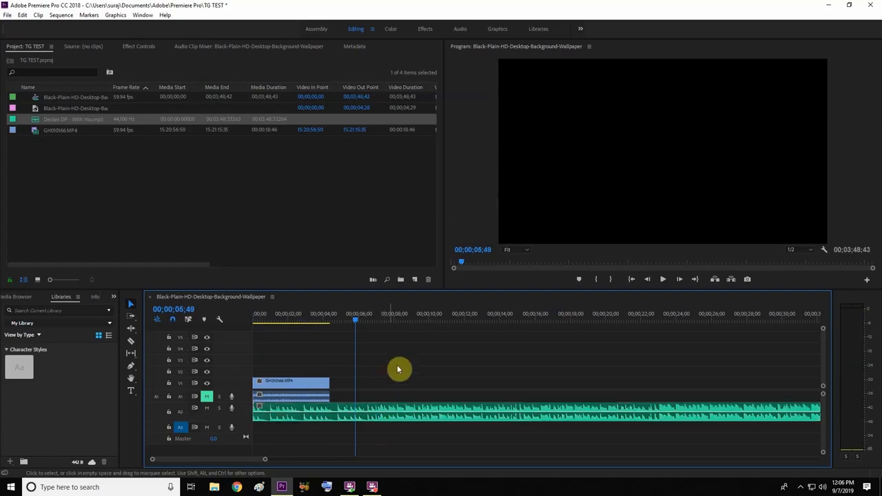
key("c")
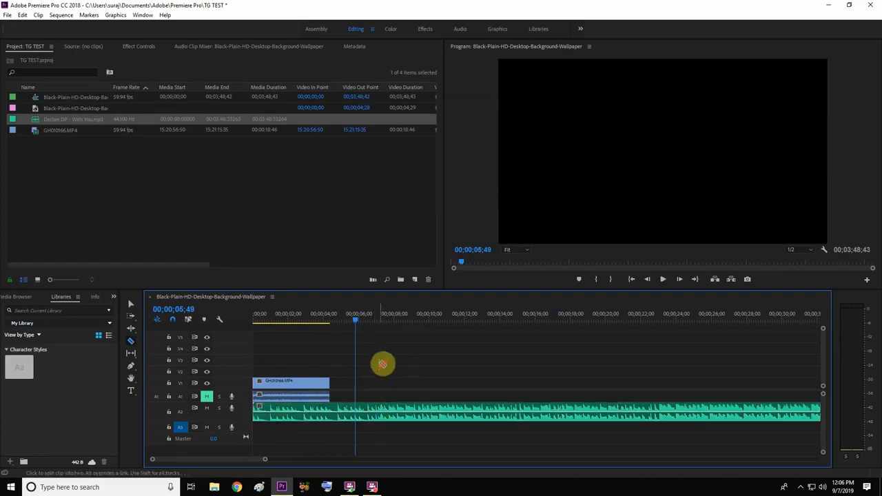
left_click(335, 407)
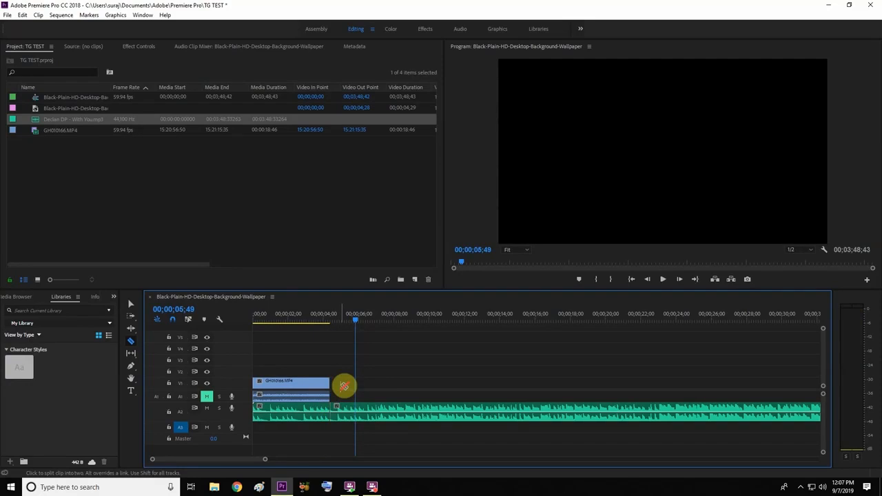
key("v")
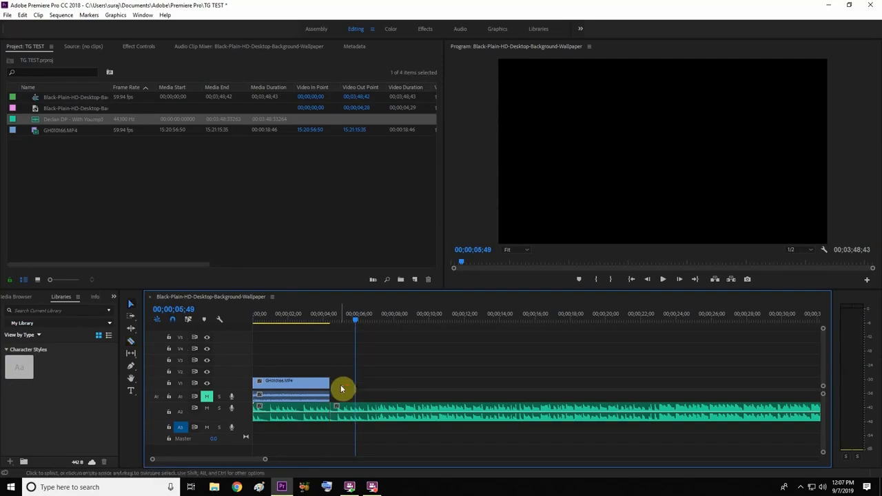
left_click(350, 419)
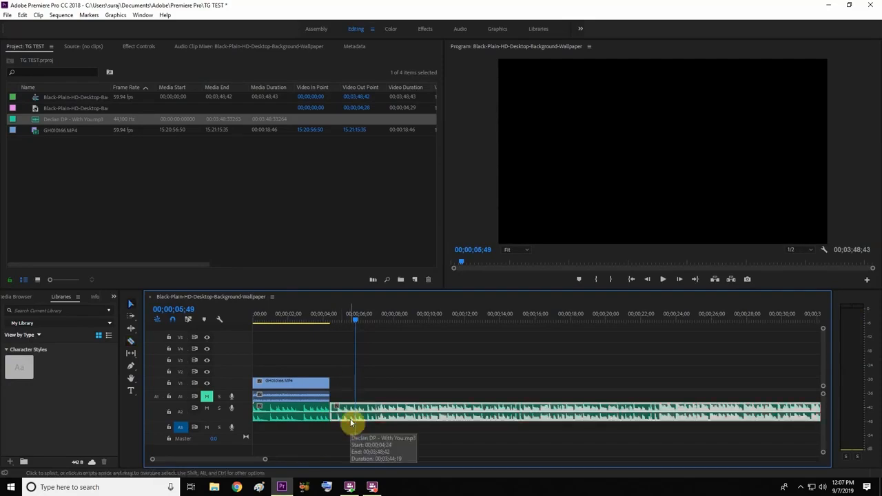
key("Delete")
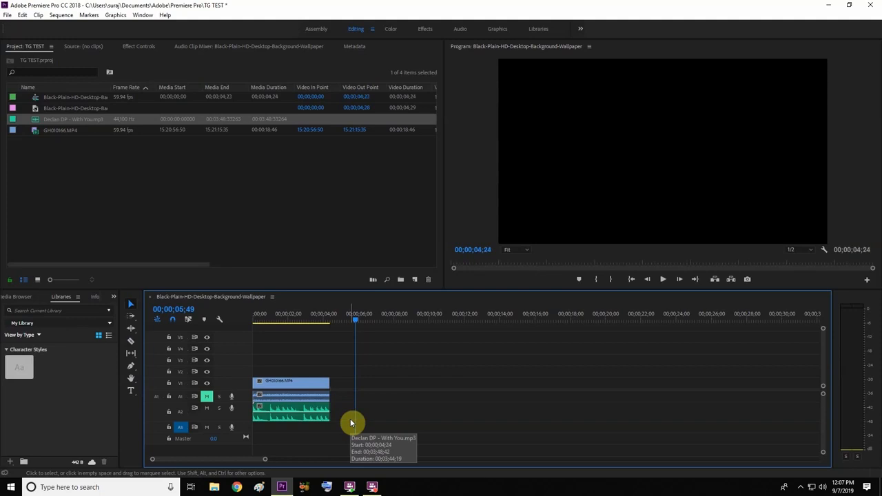
Play the sequence with the trimmed music from its start and stop playback at about 00;00;04;17
left_click_drag(357, 321, 210, 320)
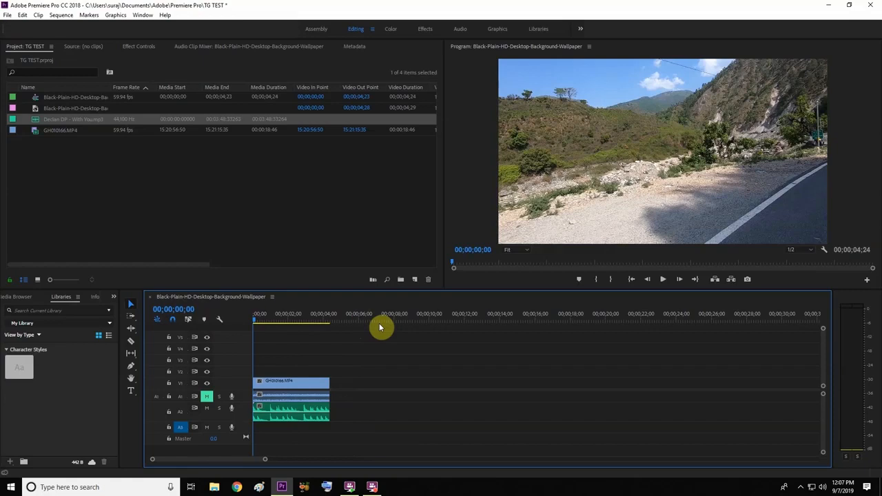
key("space")
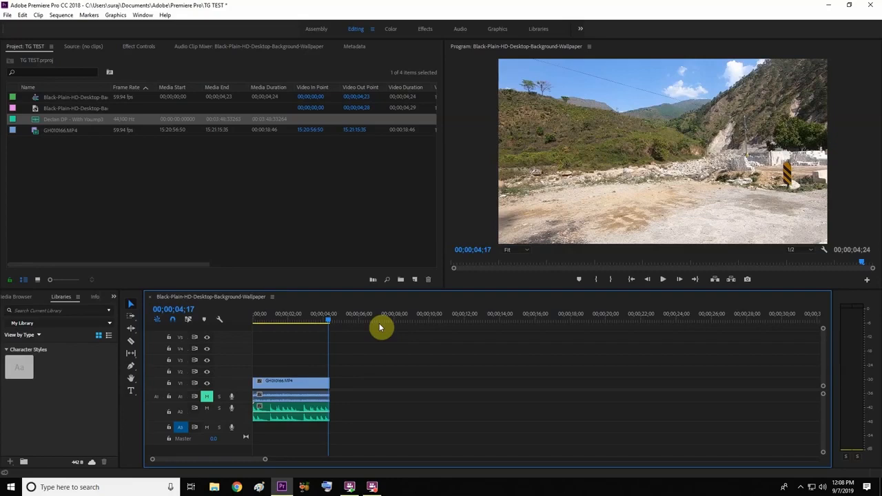
left_click(365, 233)
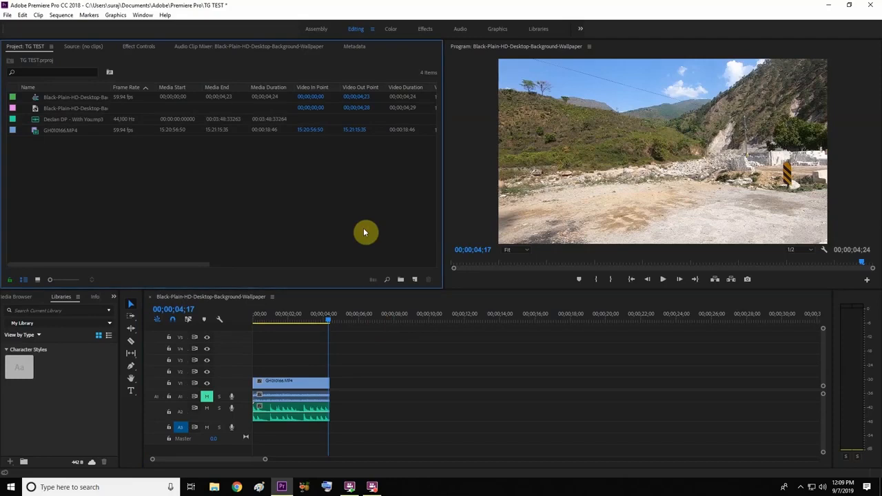
Import the video GH010170 from the 100GOPRO folder under Wackey > 2019 > V log > BIKE TRIP 2 MAY 2019 on drive D
double_click(218, 190)
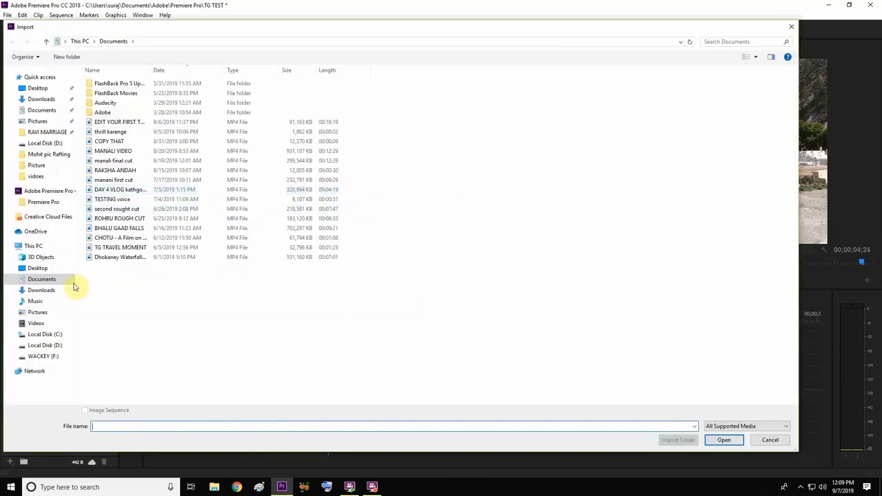
left_click(47, 334)
left_click(48, 346)
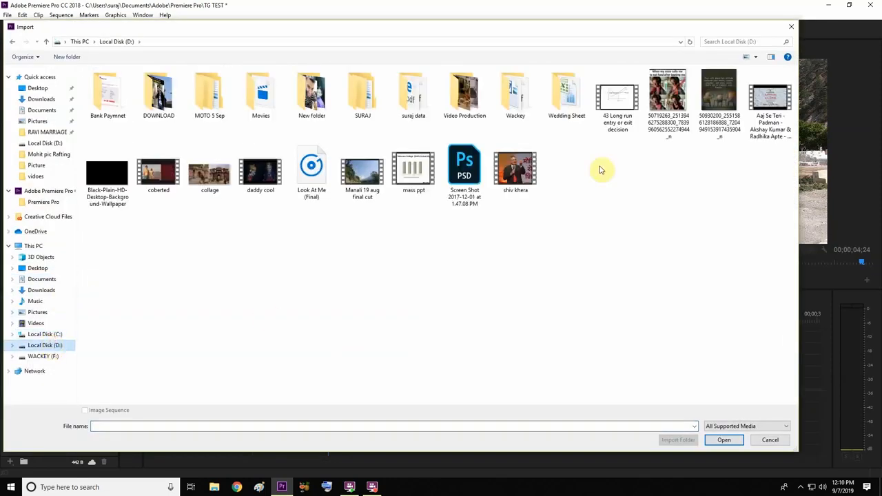
double_click(513, 93)
double_click(156, 102)
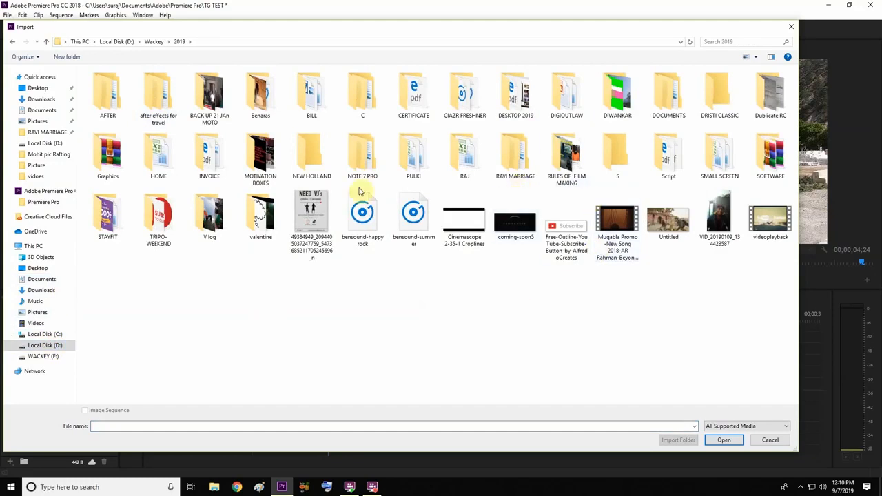
double_click(209, 214)
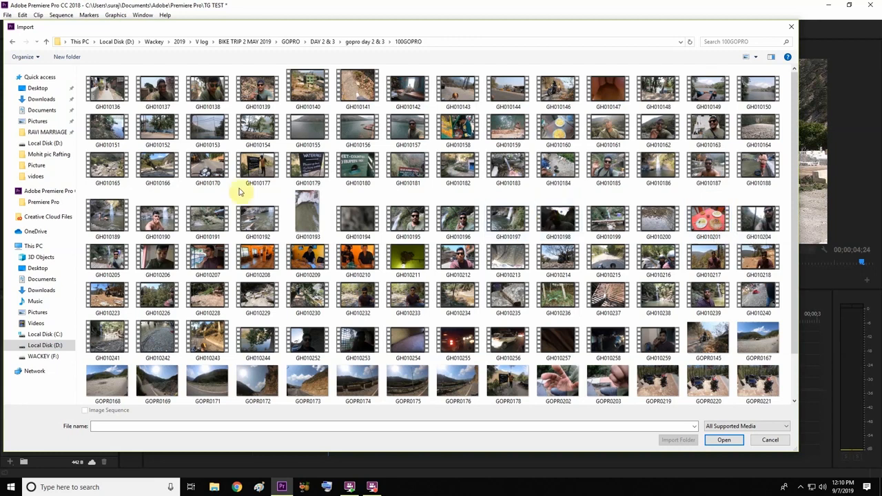
double_click(205, 175)
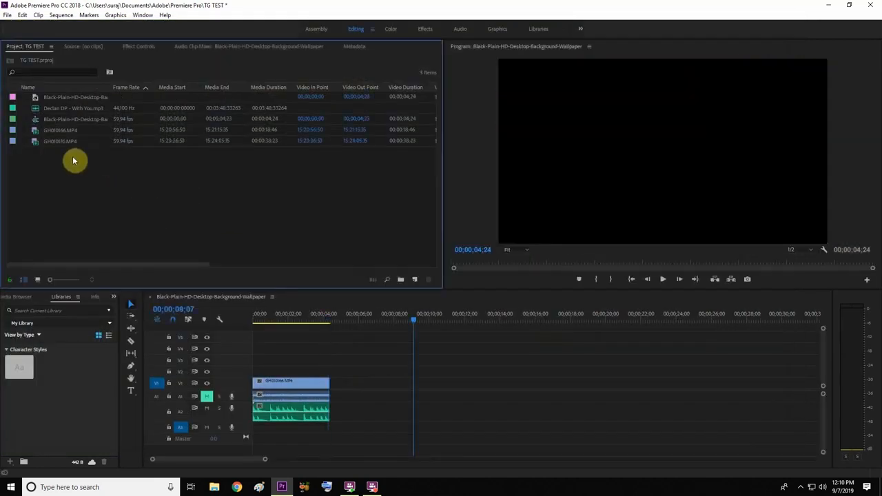
Place GH010170.MP4 directly after the first clip on V1 and extend the A2 music clip to about 00;00;24;10
left_click_drag(52, 142, 332, 383)
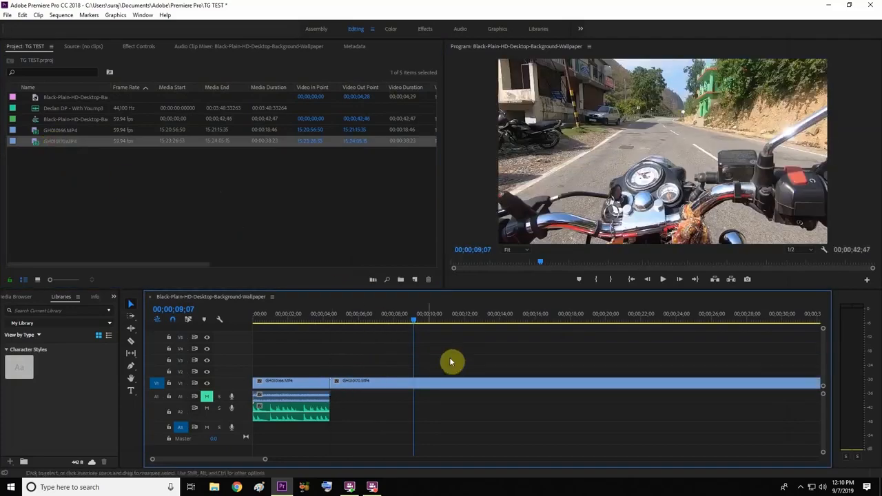
left_click_drag(508, 318, 571, 318)
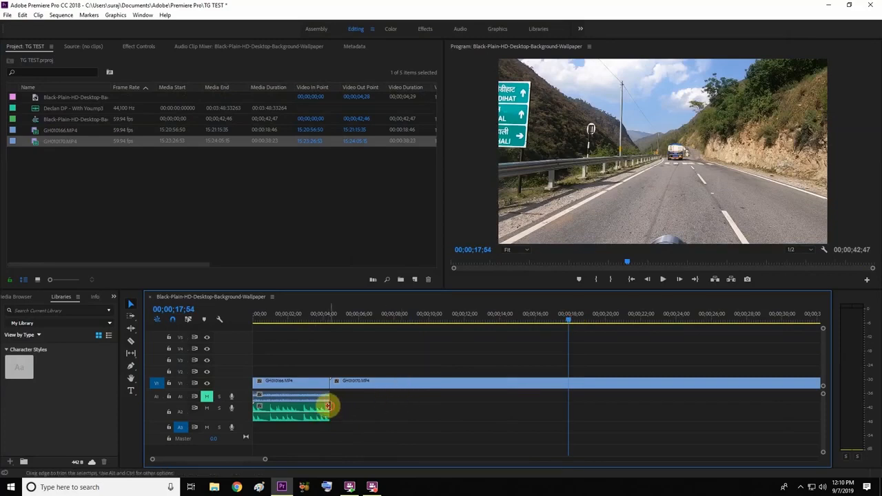
left_click_drag(328, 411, 678, 411)
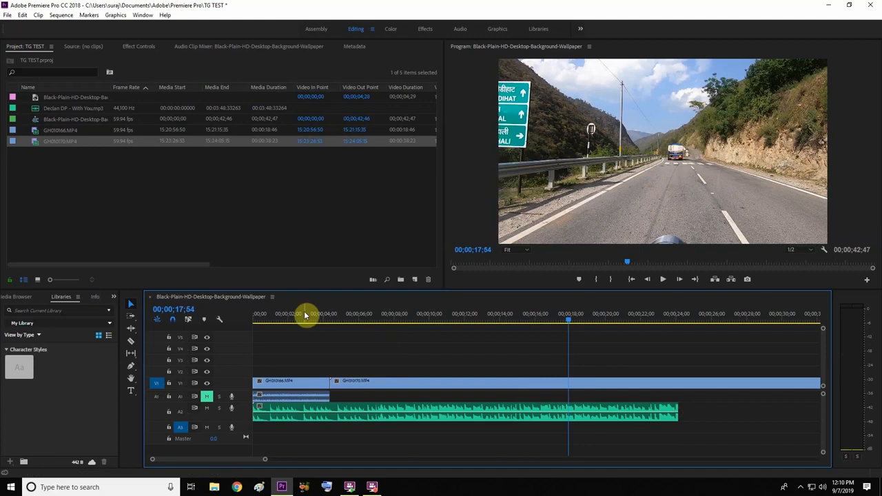
Play the sequence with both video clips and the extended music from its start
left_click_drag(301, 313, 230, 311)
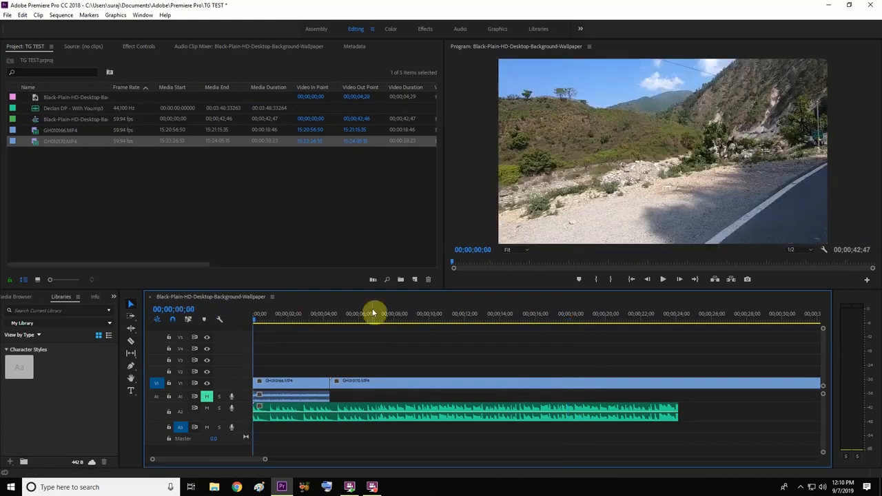
key("space")
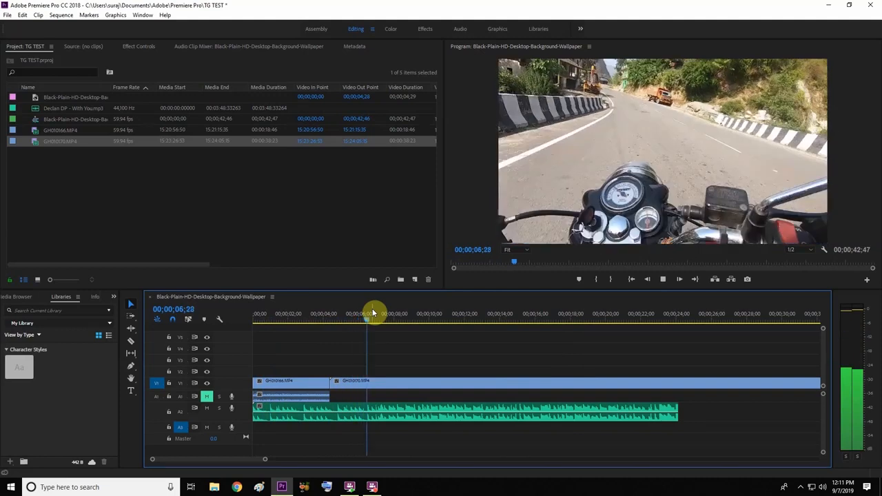
Split GH010170.MP4 on V1 at 00;00;27;47, delete the part before the cut and move the remainder against the end of the first clip
left_click(608, 320)
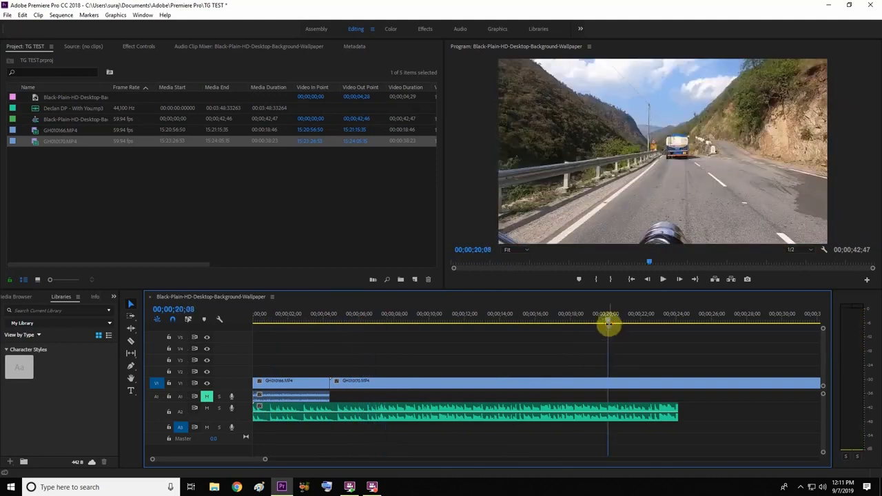
left_click_drag(608, 322, 743, 321)
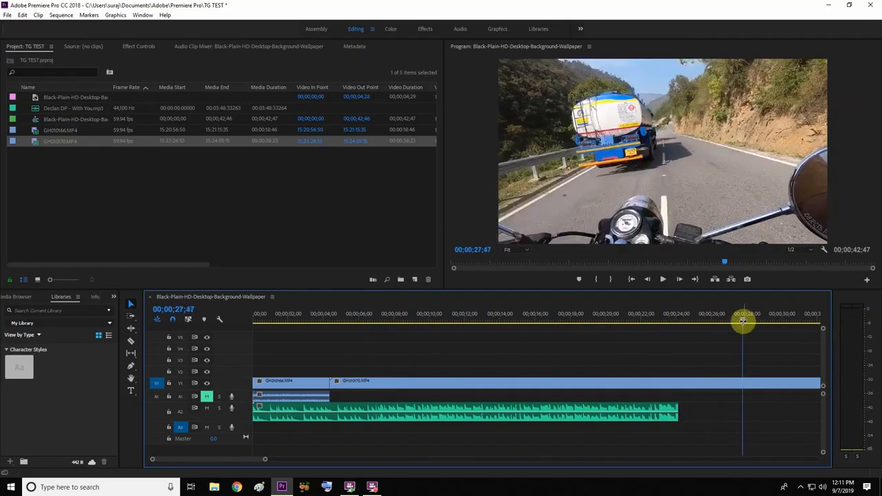
key("c")
left_click(743, 383)
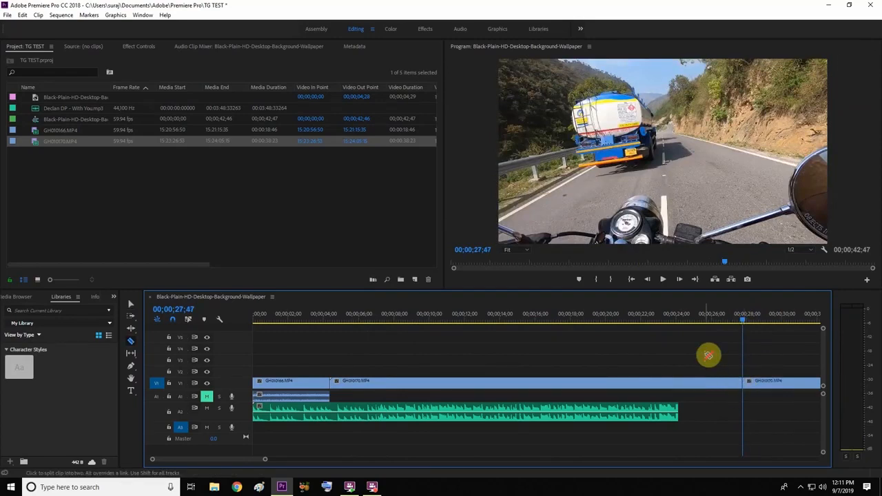
key("v")
left_click(692, 384)
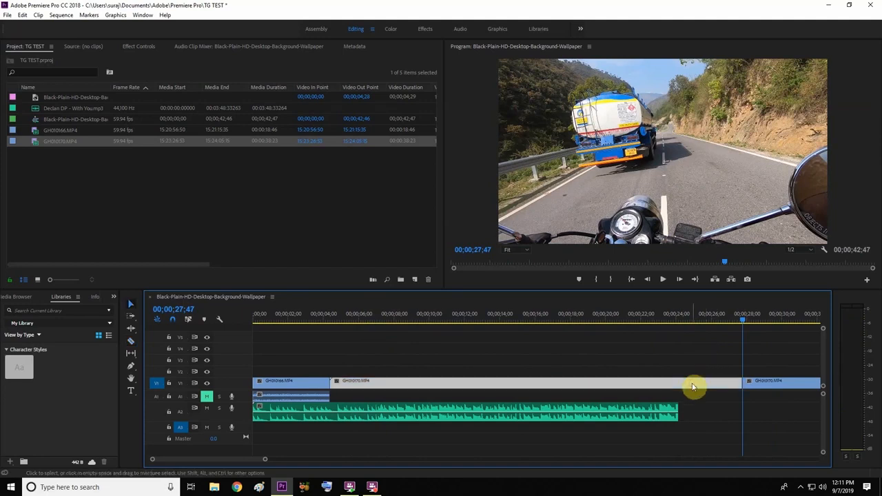
key("Delete")
left_click_drag(763, 388, 353, 383)
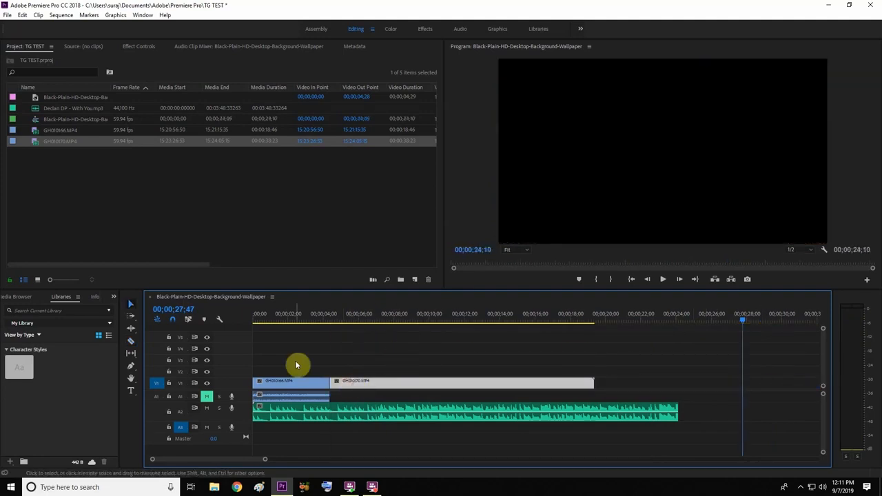
Play the rearranged sequence from its start and stop playback at about 00;00;07;51
key("Home")
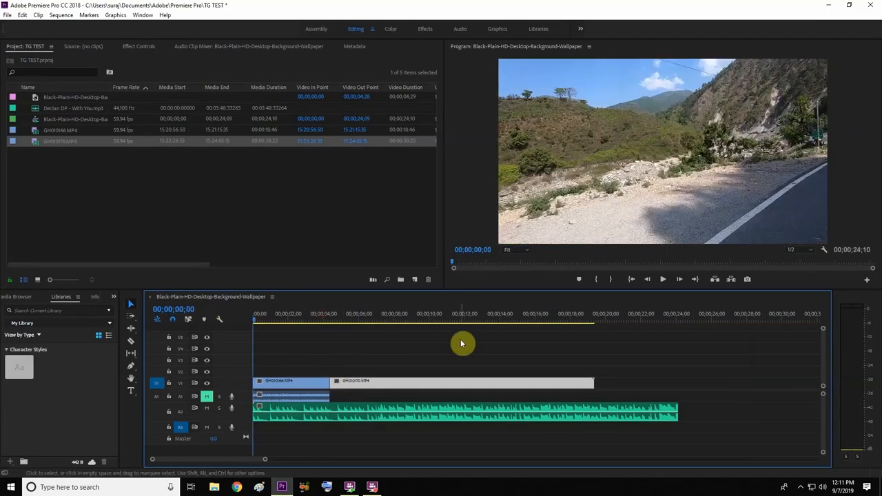
key("space")
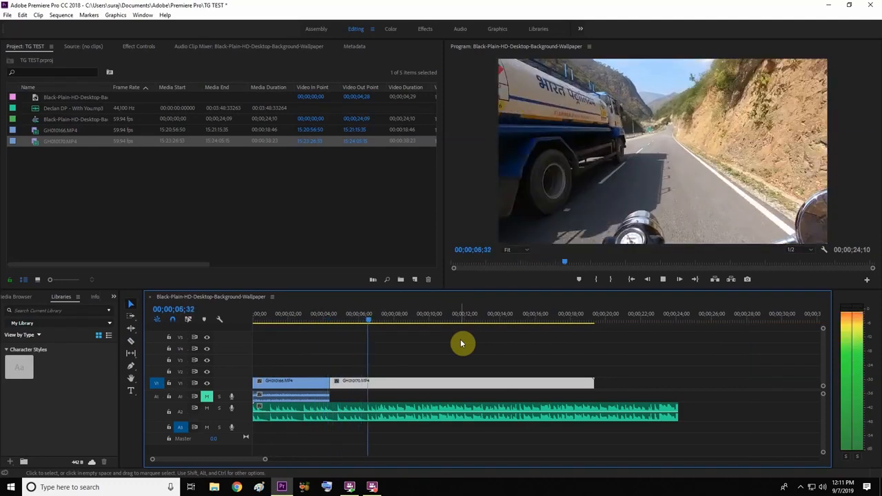
key("space")
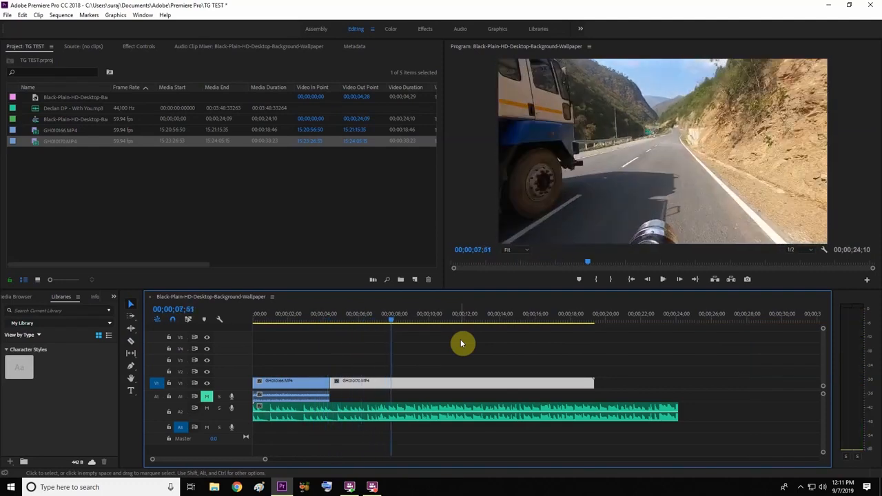
Split the second video clip and the A2 music at 00;00;07;51 and delete both parts after the cut
key("c")
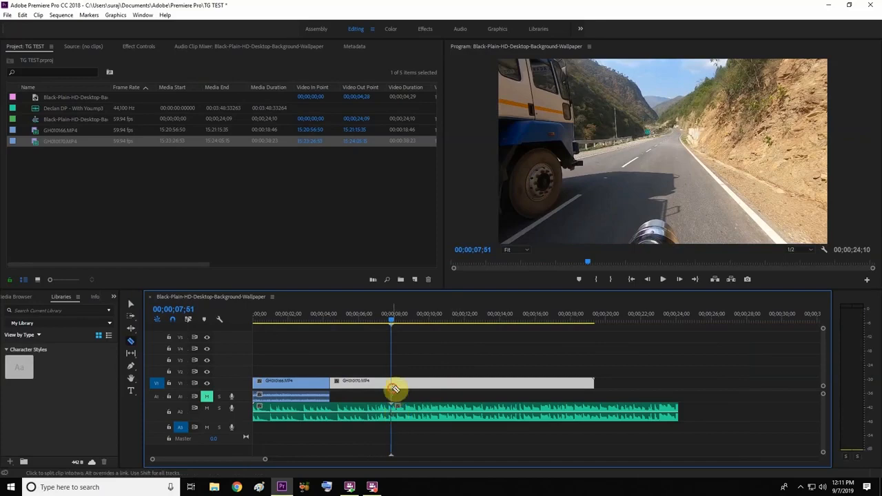
left_click(392, 387)
key("v")
left_click_drag(399, 364, 429, 436)
key("Delete")
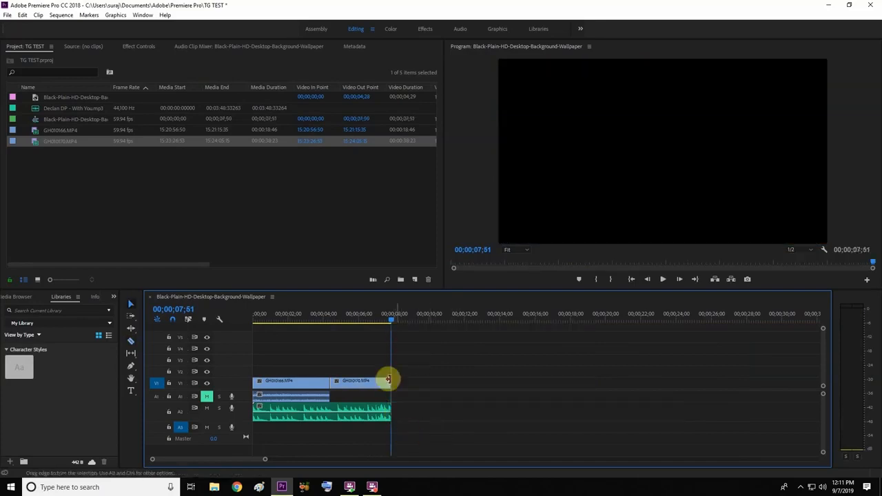
Play the shortened two-clip sequence with its music from the start, and replay it from the start
left_click_drag(391, 321, 161, 347)
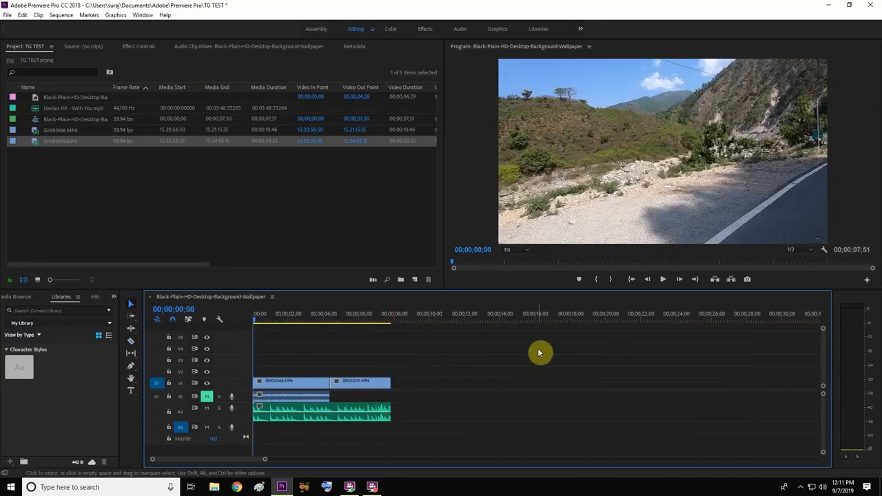
key("space")
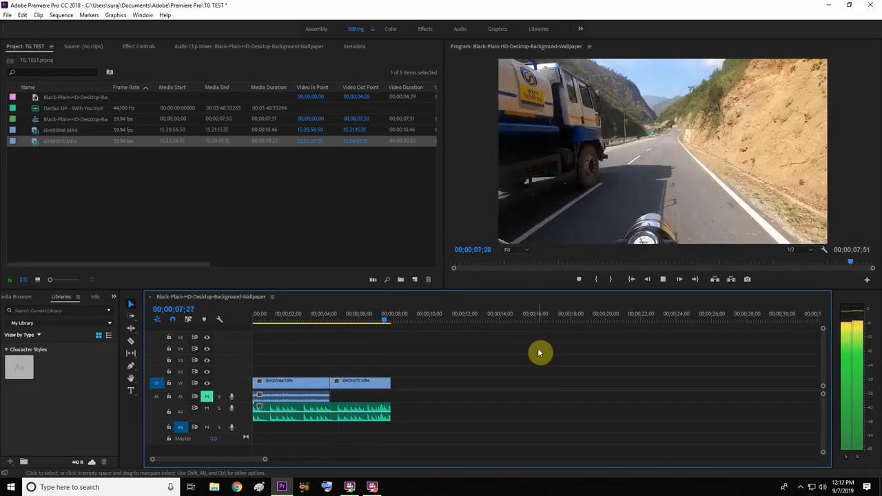
key("Home")
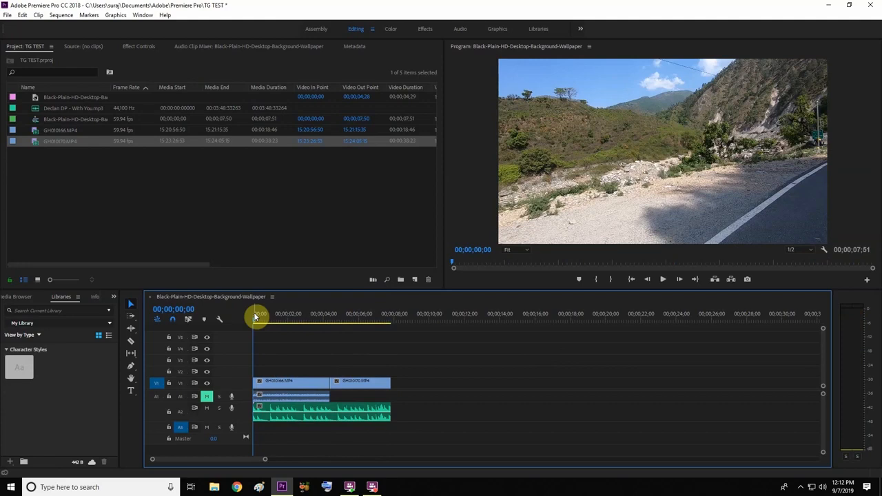
key("space")
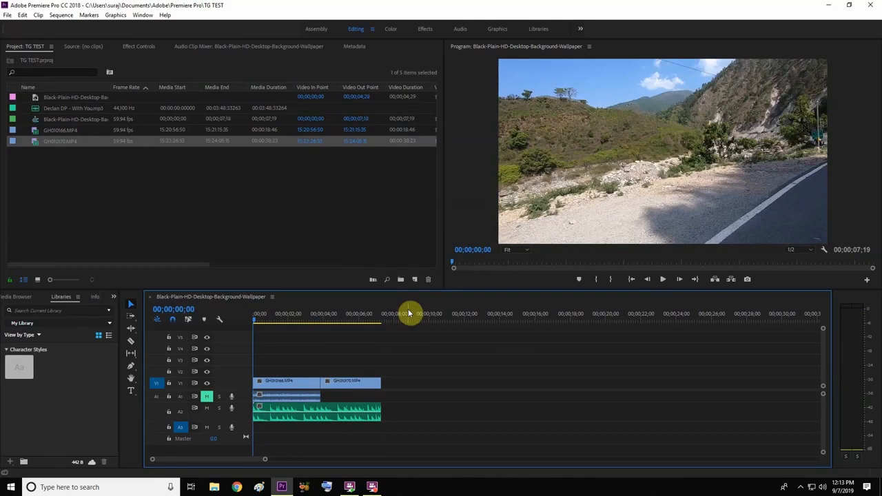
key("space")
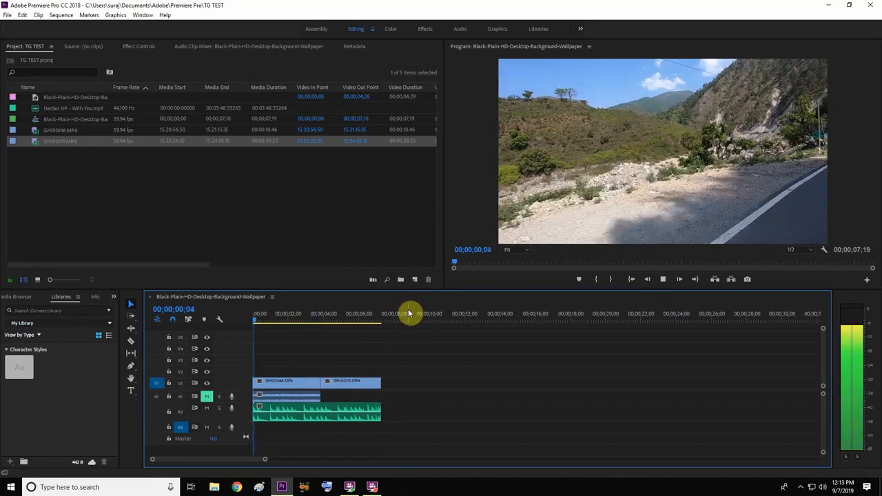